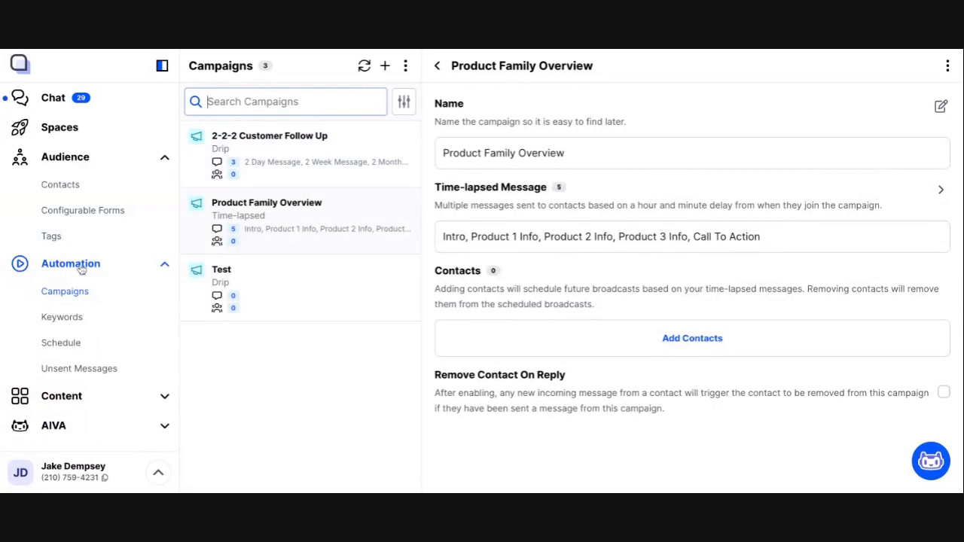
# Create a new campaign named "My Big Event" with the Countdown campaign type.
pyautogui.click(67, 294)
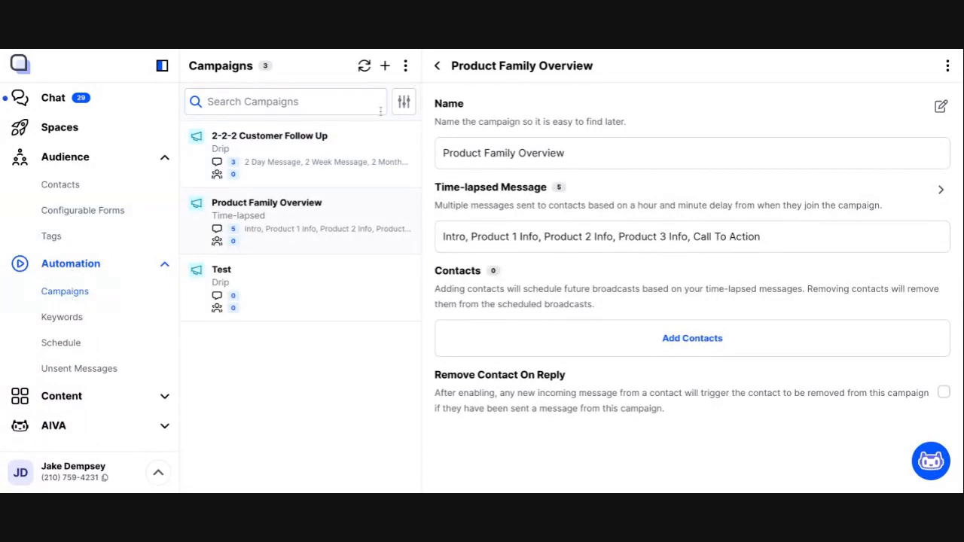
pyautogui.click(385, 66)
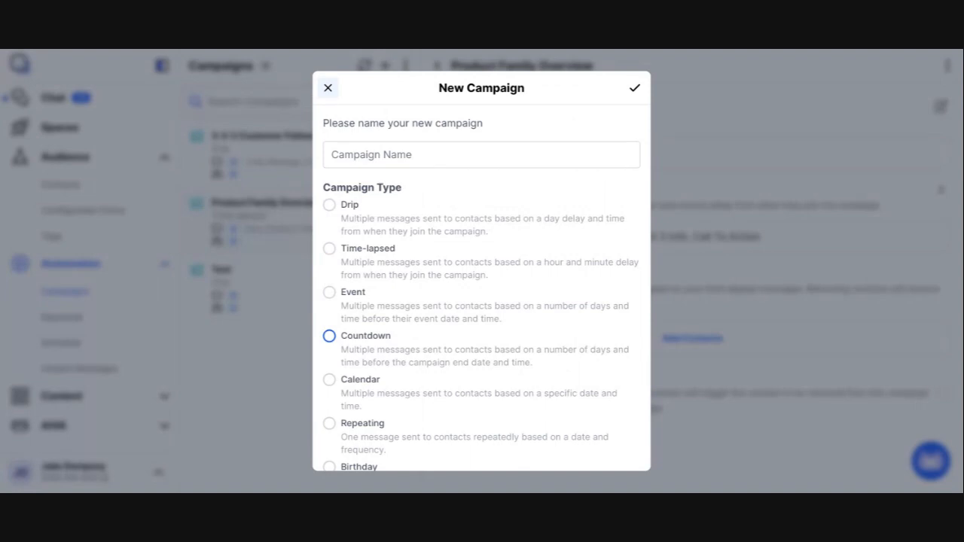
pyautogui.click(329, 336)
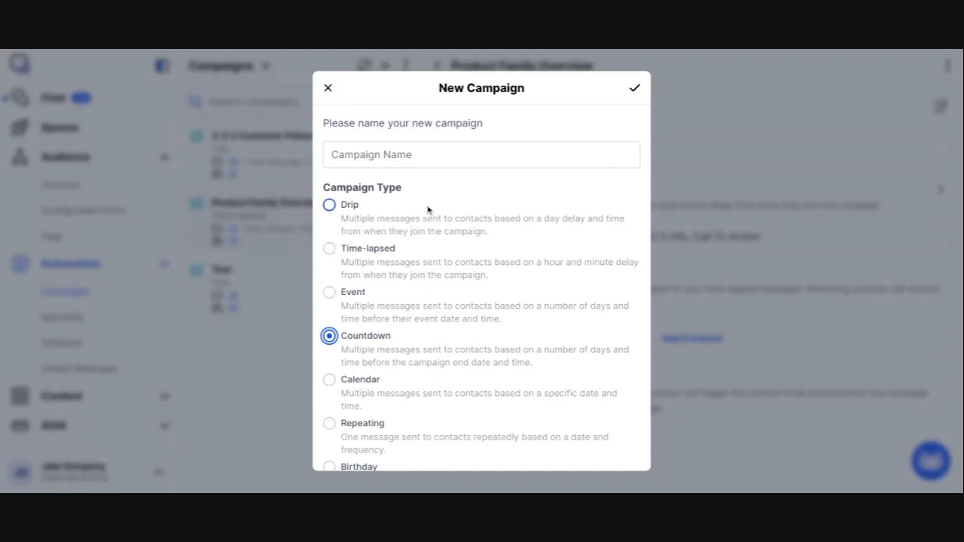
pyautogui.click(427, 153)
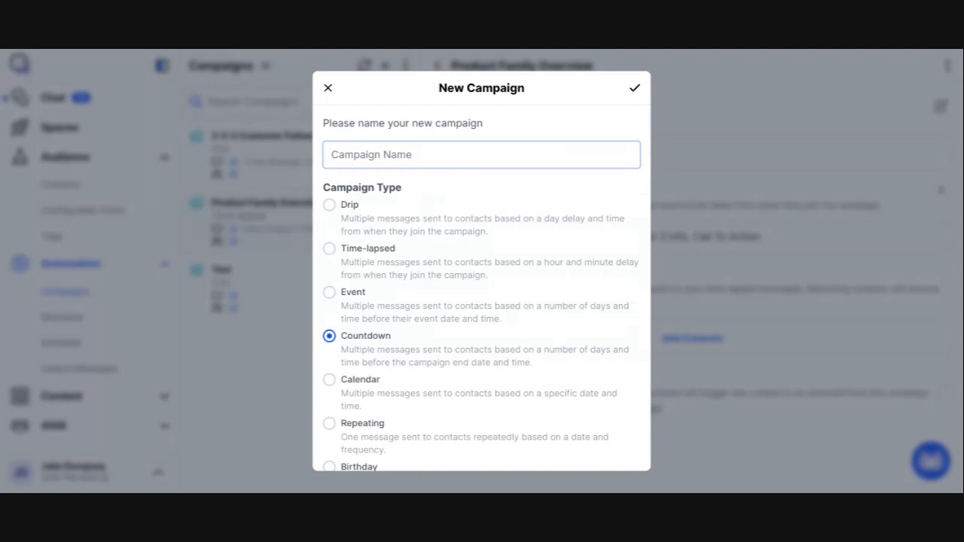
pyautogui.write('B')
pyautogui.press('BackSpace')
pyautogui.write('My Big Event')
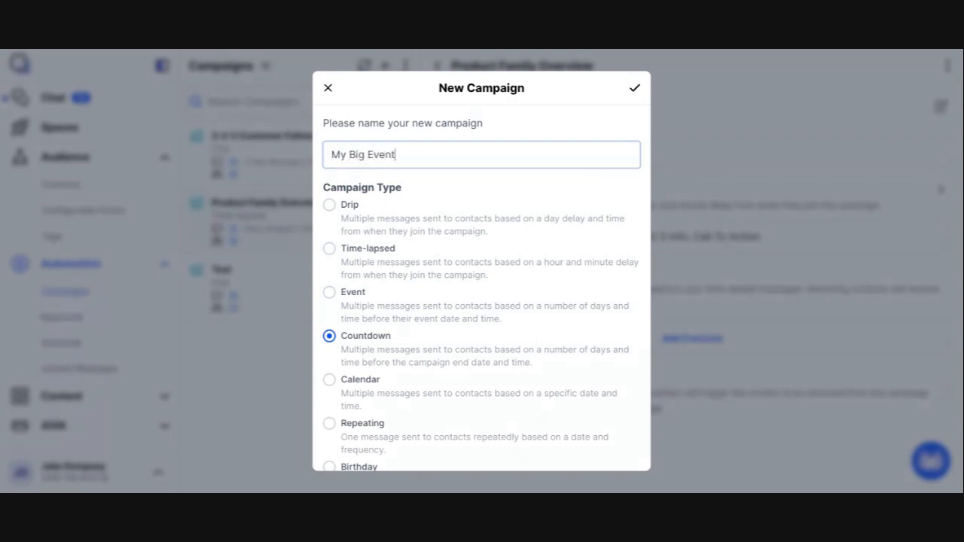
pyautogui.scroll(-2, 488, 253)
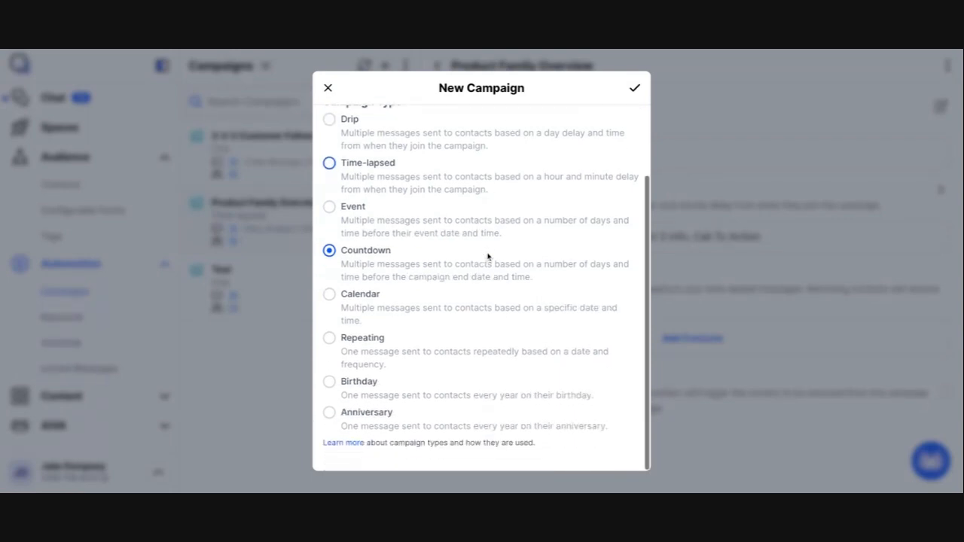
pyautogui.scroll(2, 413, 265)
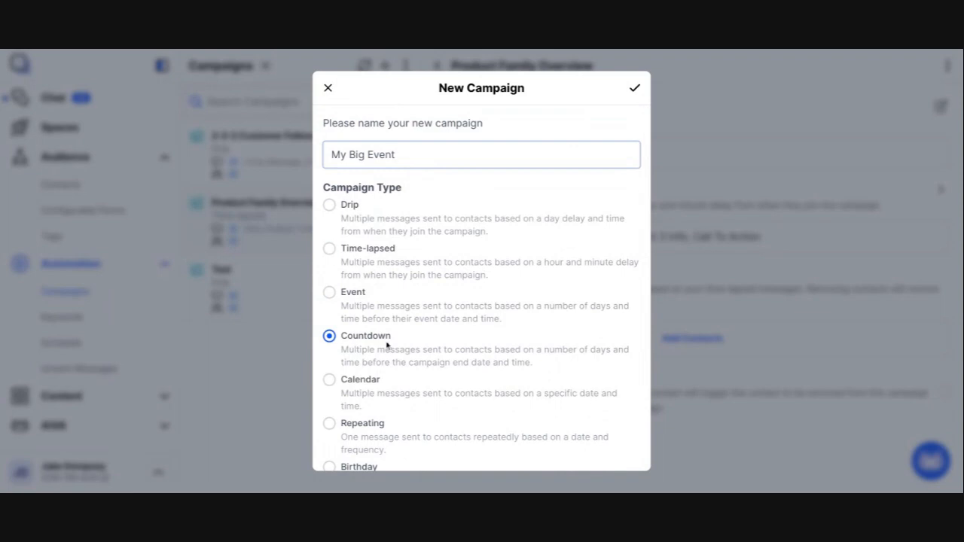
pyautogui.click(634, 88)
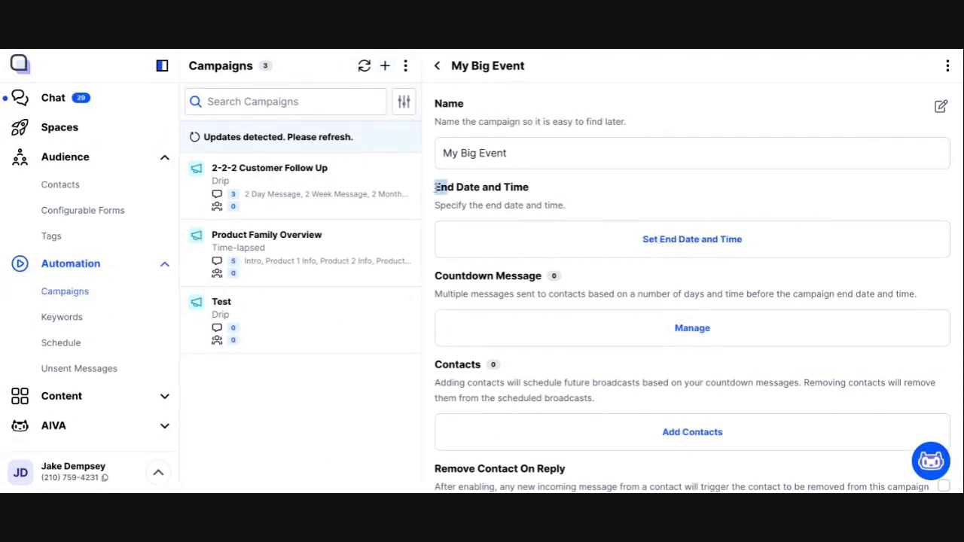
# Set the campaign's end date and time to April 25, 2024 at 6:00 PM and save it.
pyautogui.tripleClick(436, 186)
pyautogui.scroll(-1, 561, 222)
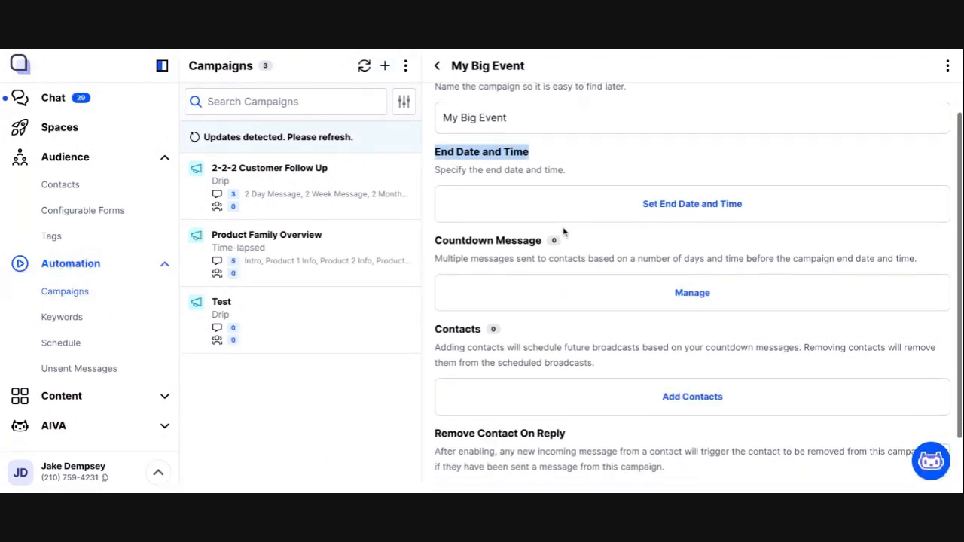
pyautogui.click(686, 209)
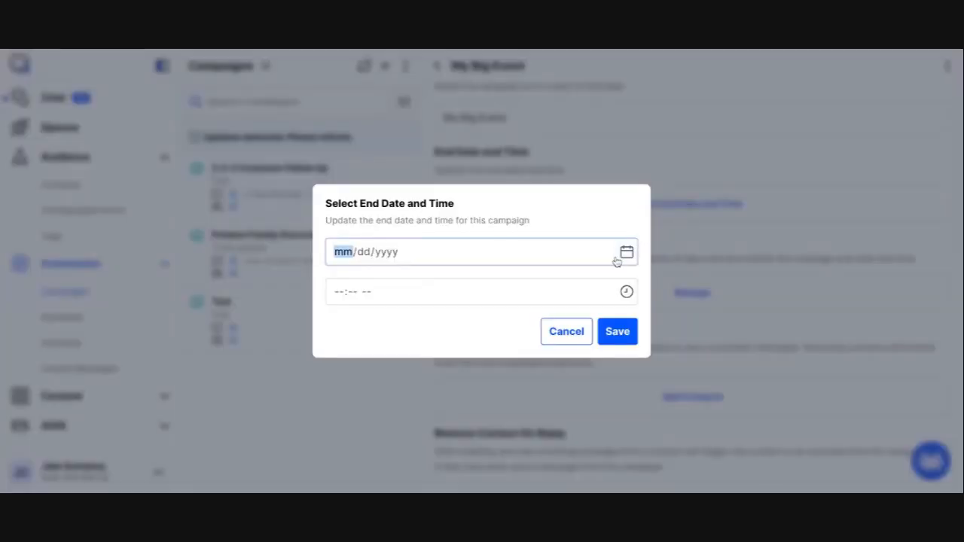
pyautogui.click(473, 285)
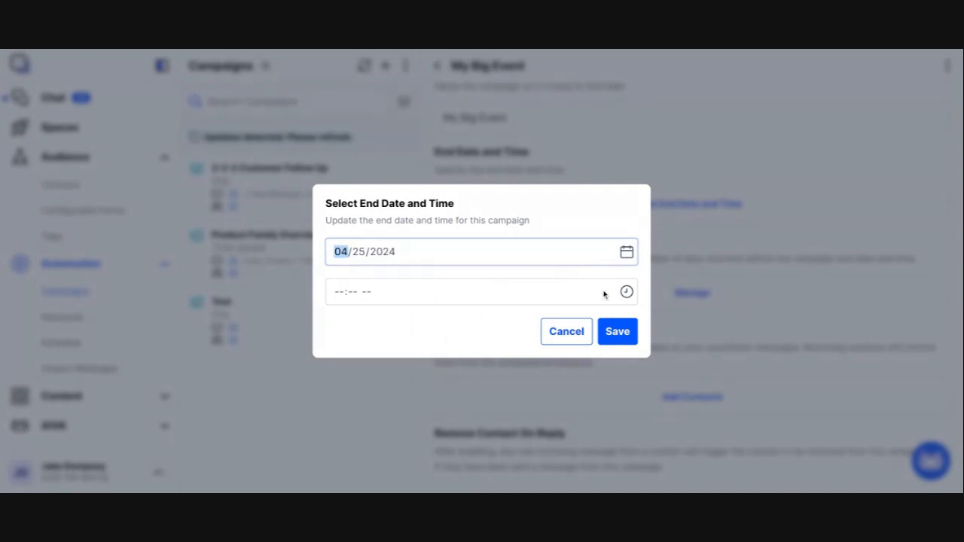
pyautogui.click(627, 296)
pyautogui.click(444, 366)
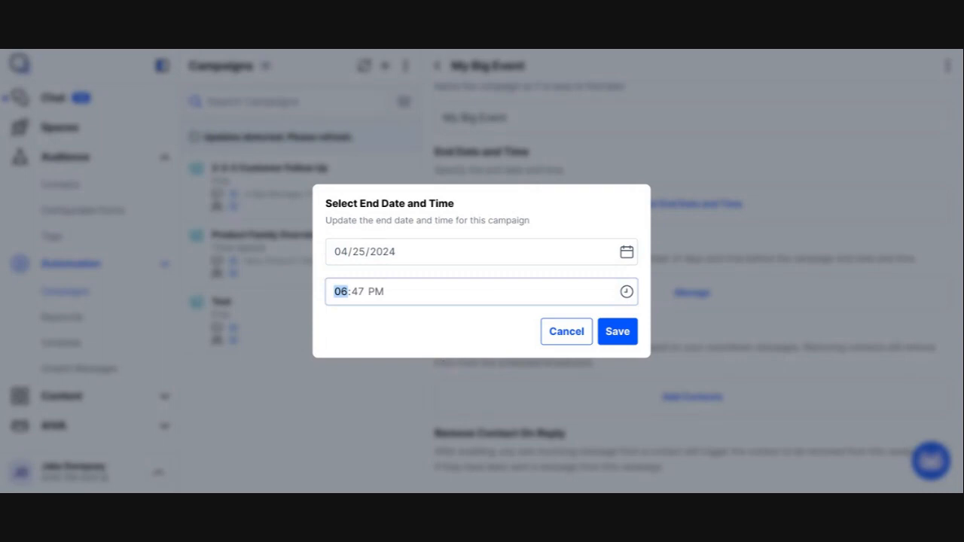
pyautogui.click(388, 324)
pyautogui.click(618, 338)
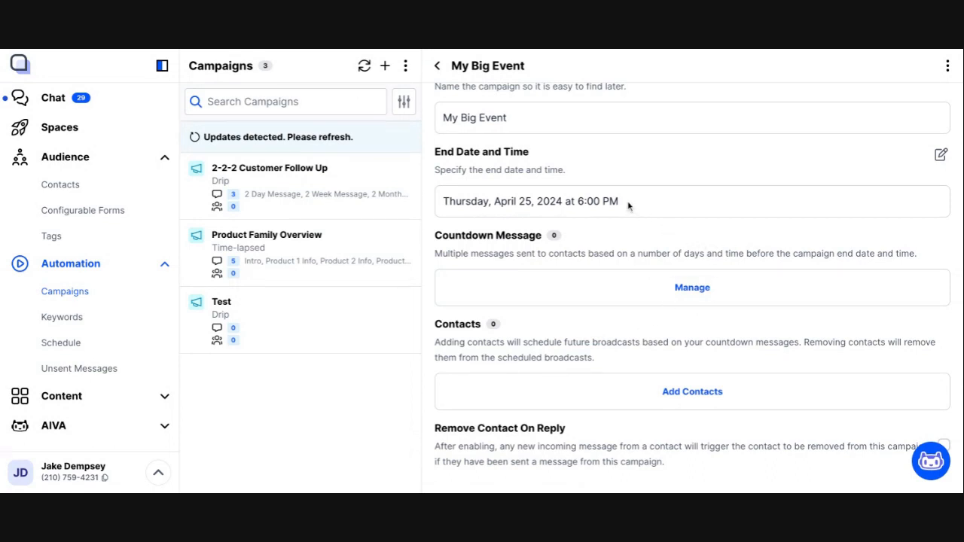
pyautogui.moveTo(628, 207); pyautogui.dragTo(441, 203)
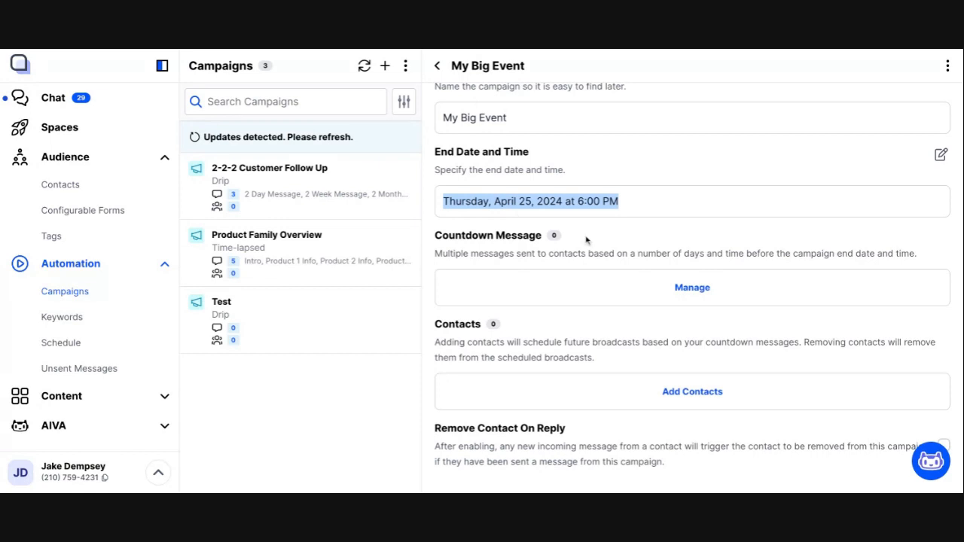
# Start a new countdown message for the campaign and name it "Day Before".
pyautogui.click(692, 288)
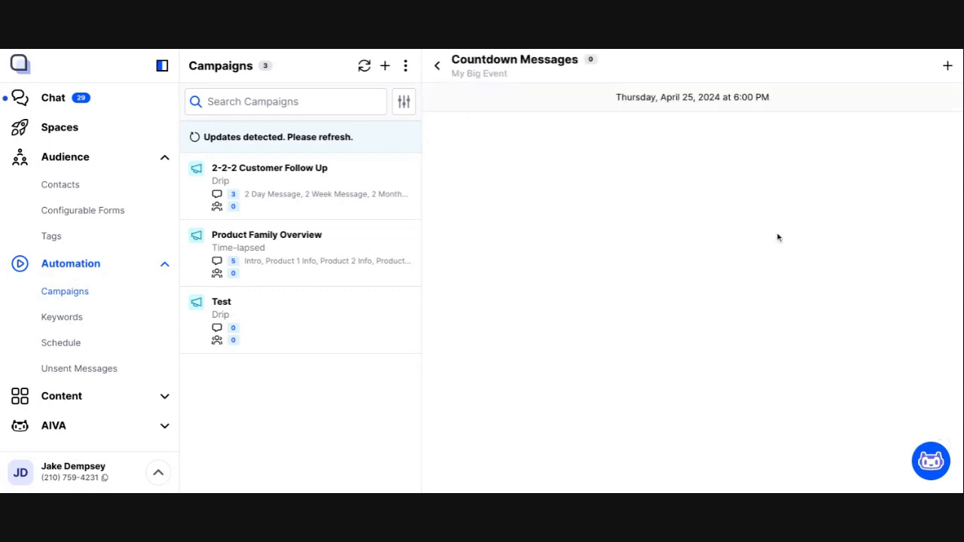
pyautogui.tripleClick(611, 98)
pyautogui.click(808, 164)
pyautogui.click(947, 66)
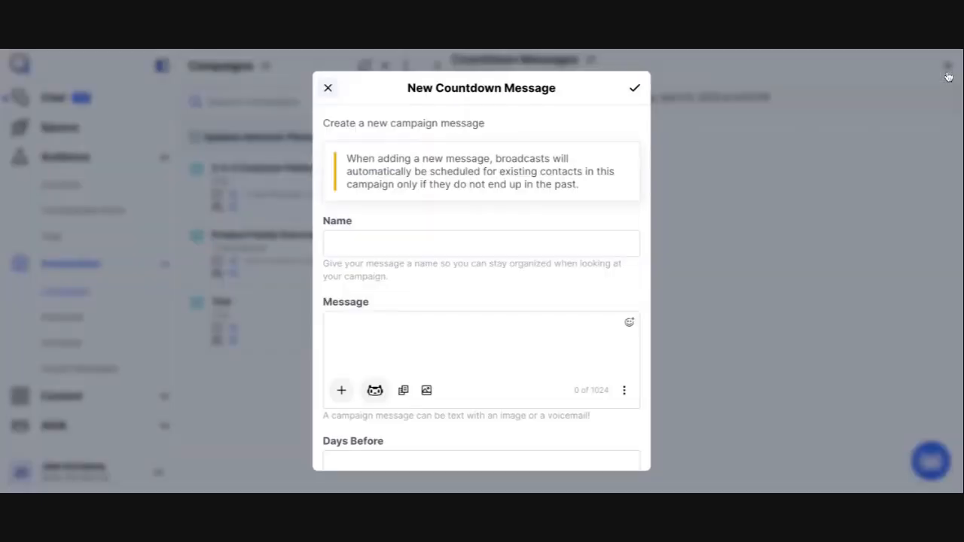
pyautogui.click(499, 240)
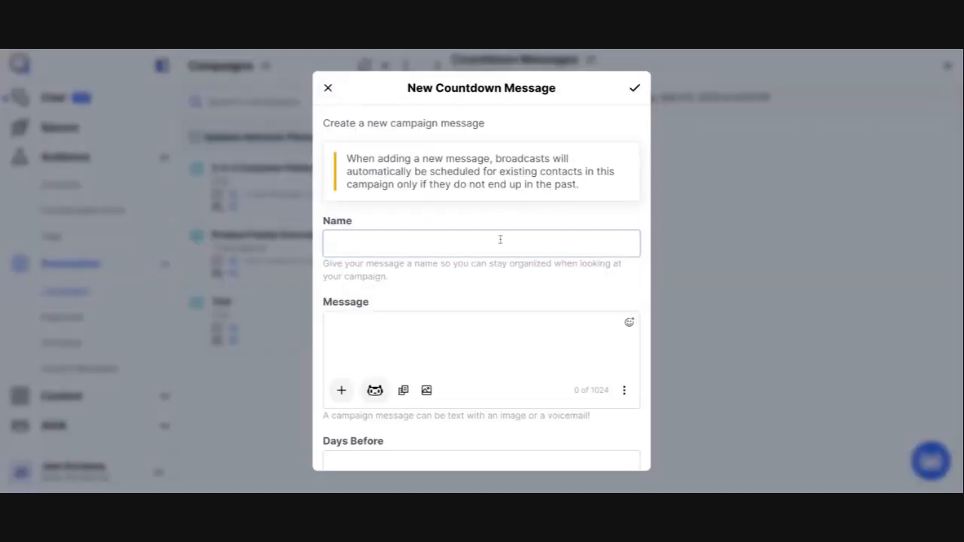
pyautogui.write('Day Before')
pyautogui.press('Tab')
# Write "Important Day Before Msg" as the message text.
pyautogui.press('Tab')
pyautogui.write('Importan')
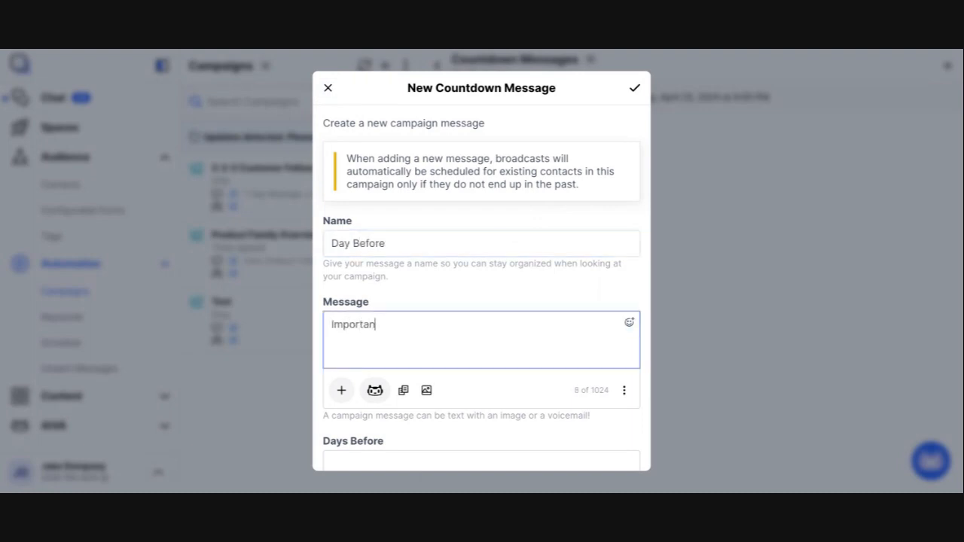
pyautogui.write('t Day')
pyautogui.press('BackSpace')
pyautogui.press('BackSpace')
pyautogui.write('y Bemore')
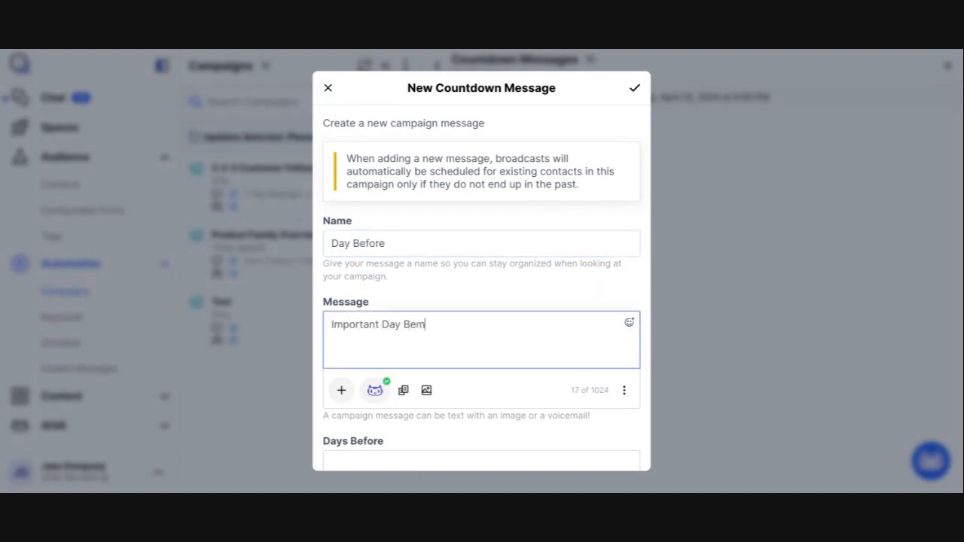
pyautogui.press('BackSpace')
pyautogui.press('BackSpace')
pyautogui.press('BackSpace')
pyautogui.press('BackSpace')
pyautogui.write('fore Msg')
# Schedule the message for 1 day before at 3:50 PM, save it, and return to the countdown message list.
pyautogui.scroll(-2, 517, 320)
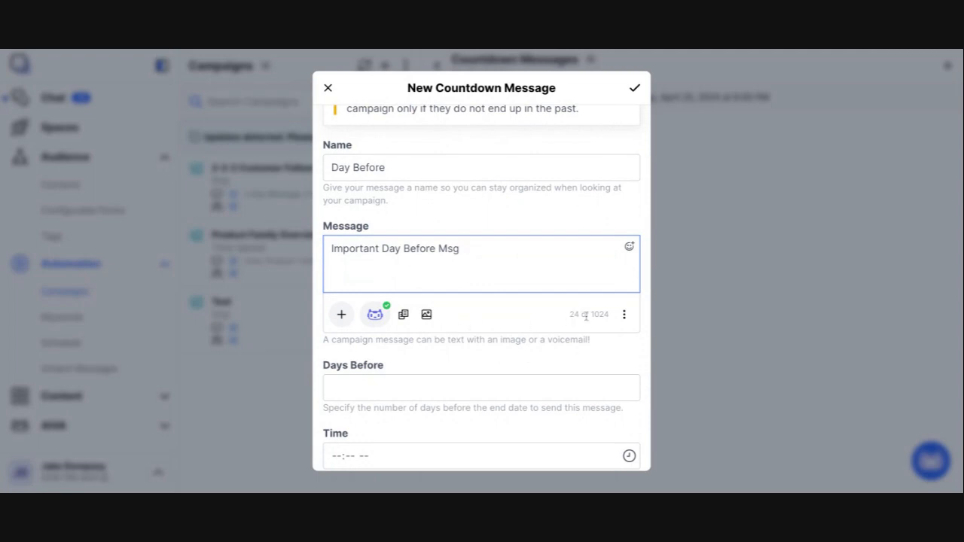
pyautogui.scroll(-1, 565, 331)
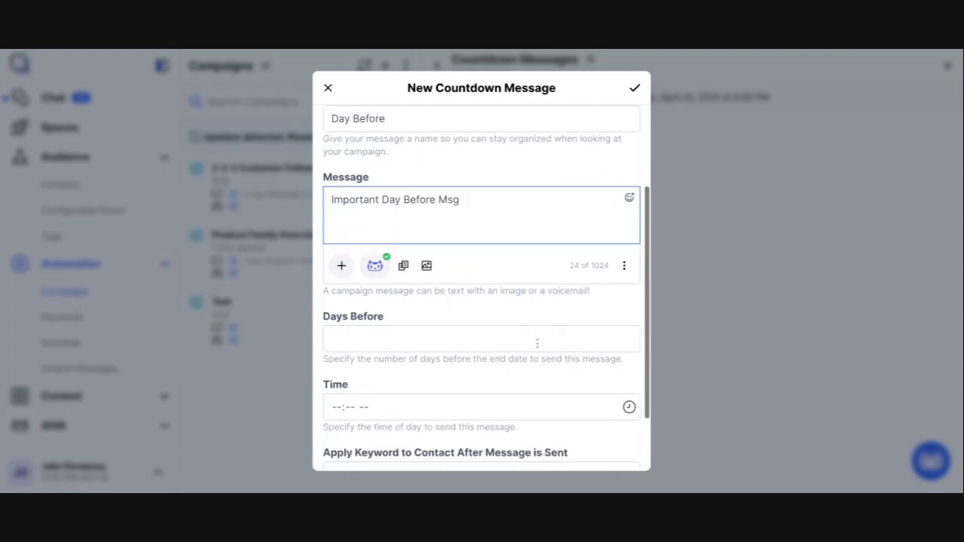
pyautogui.click(526, 340)
pyautogui.scroll(-2, 525, 339)
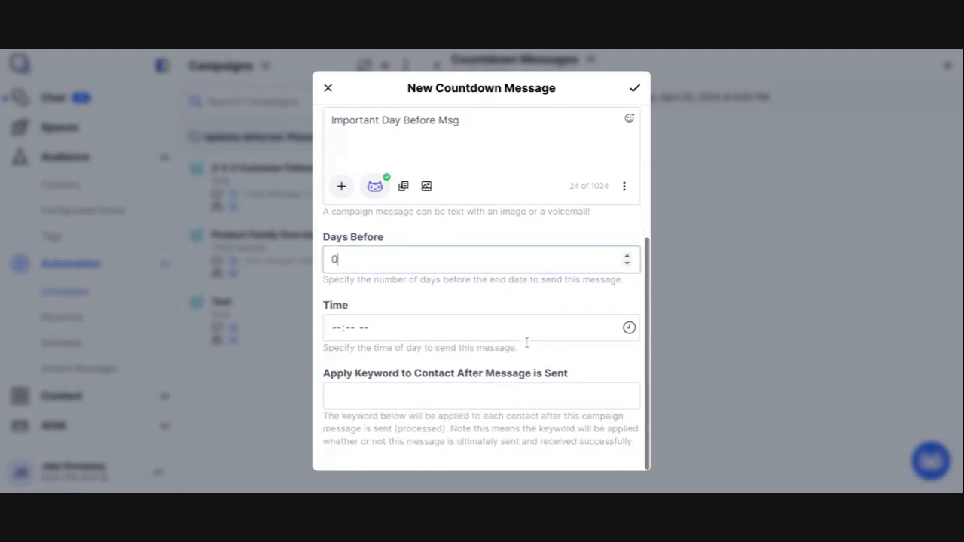
pyautogui.write('1')
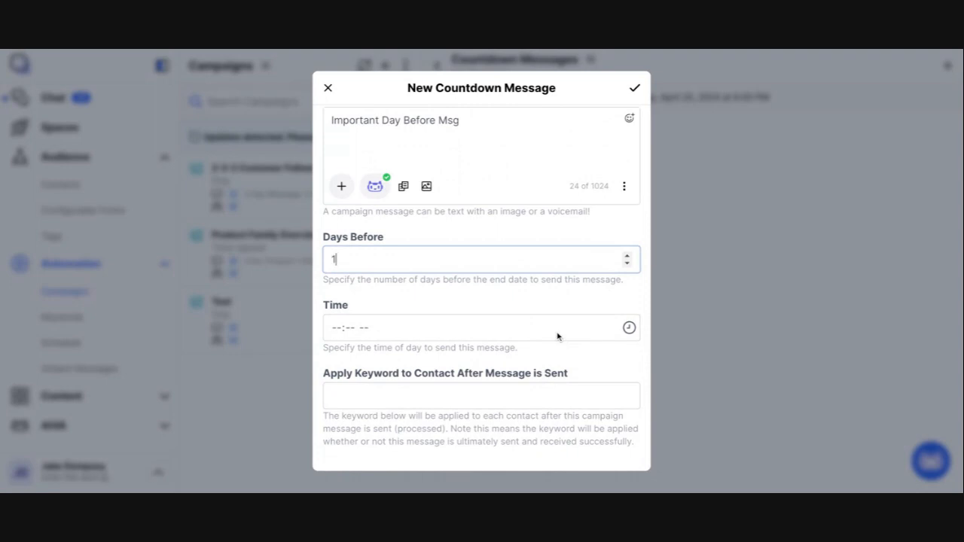
pyautogui.click(627, 333)
pyautogui.click(434, 265)
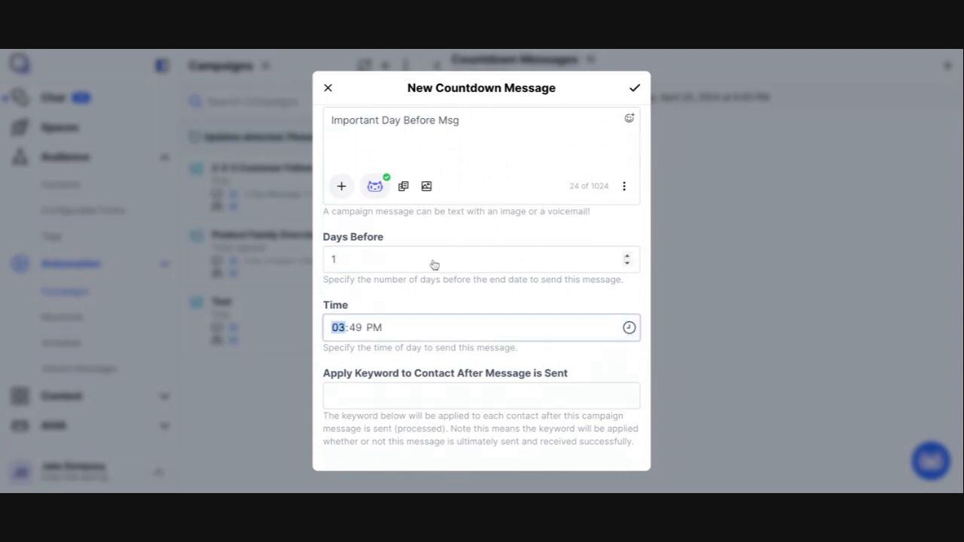
pyautogui.click(434, 265)
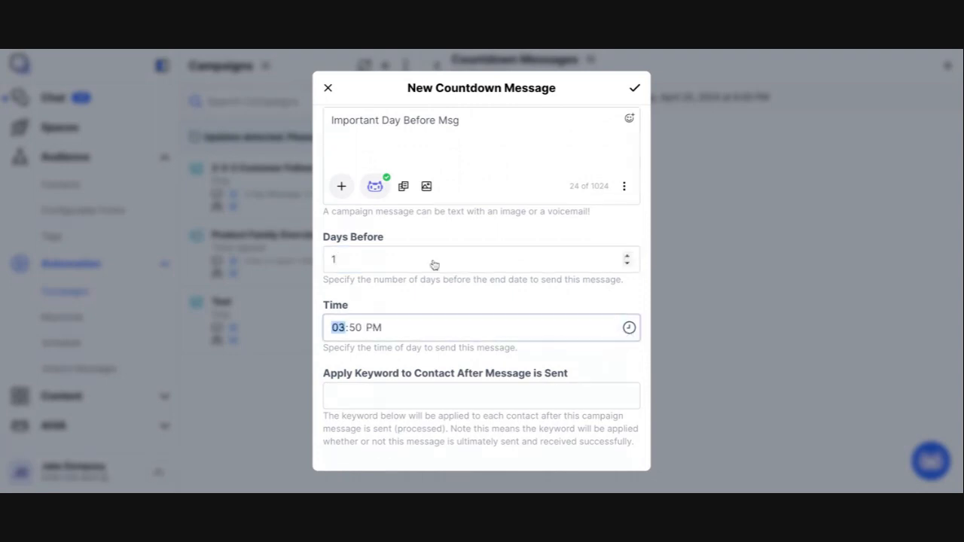
pyautogui.click(526, 305)
pyautogui.scroll(4, 481, 289)
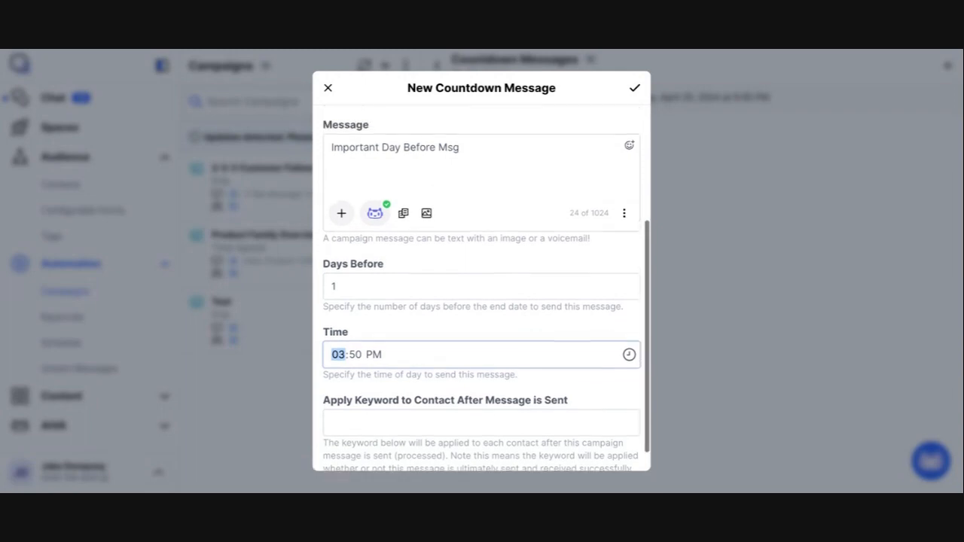
pyautogui.scroll(-2, 481, 289)
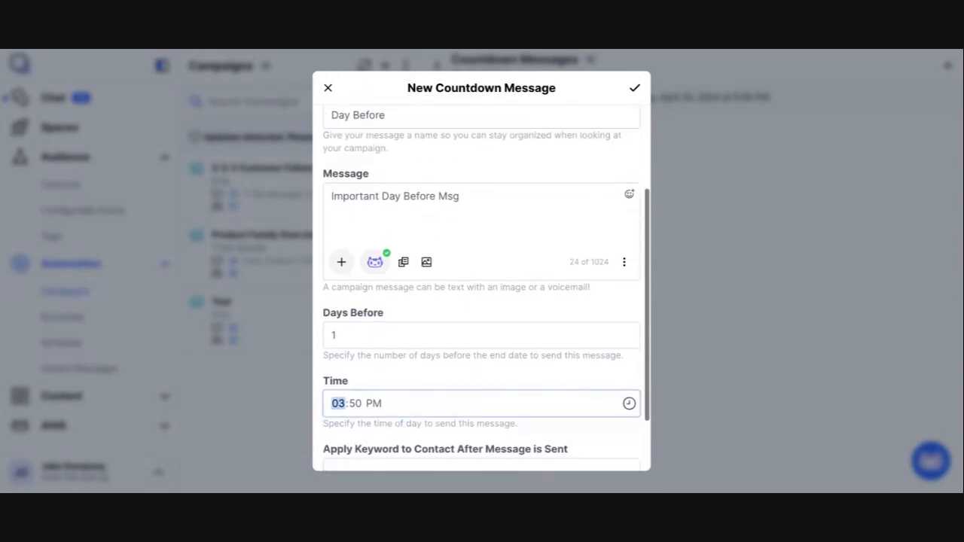
pyautogui.click(635, 88)
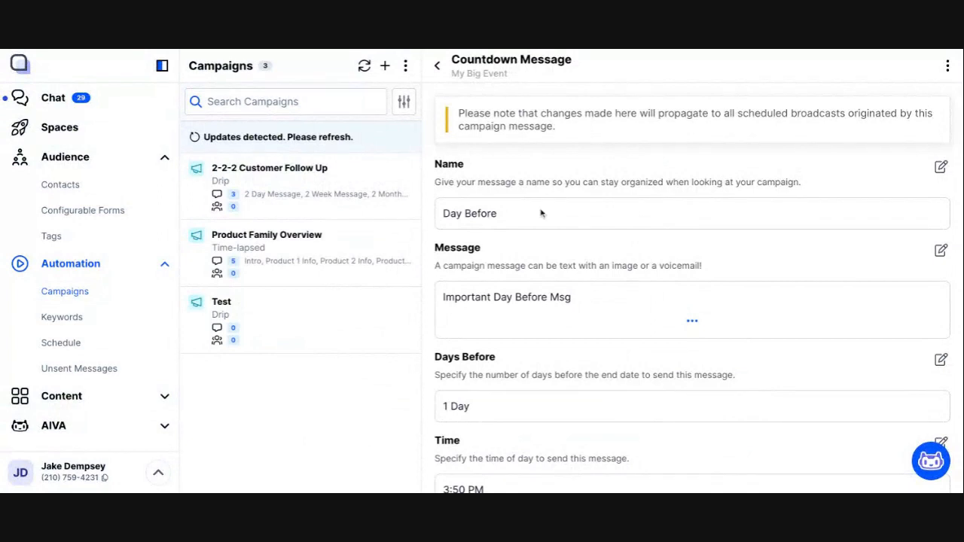
pyautogui.click(438, 67)
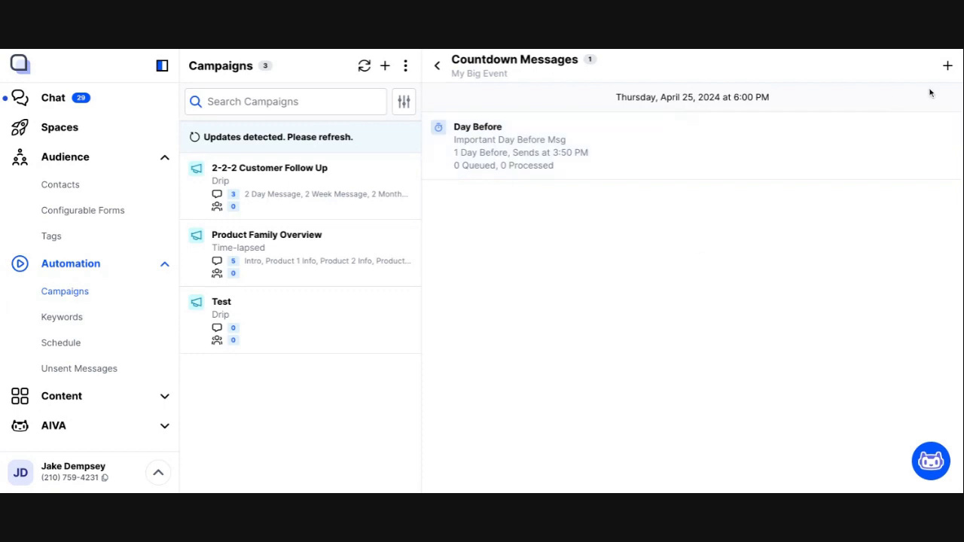
# Start another countdown message named "3 Day Before" with the text "3 Day before message".
pyautogui.click(948, 66)
pyautogui.click(517, 251)
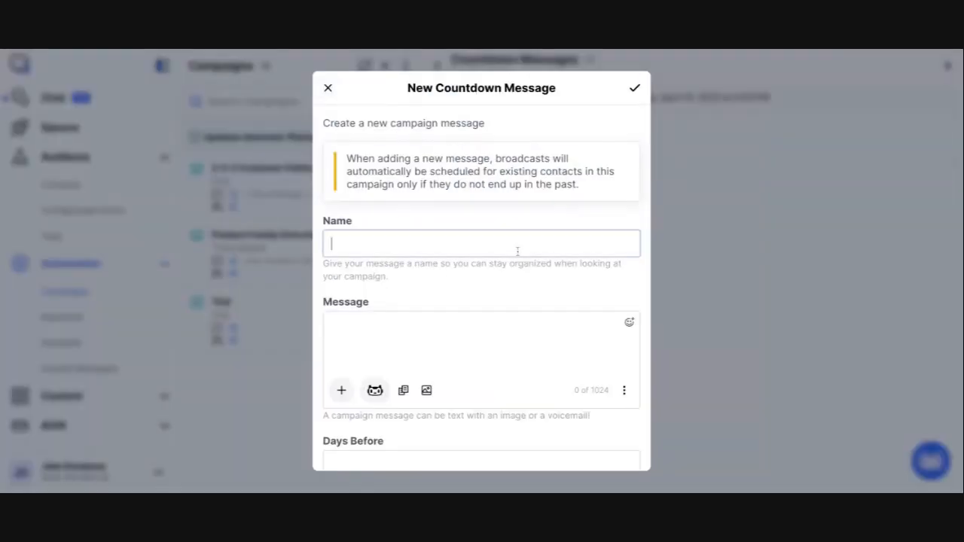
pyautogui.write('3 Day Before')
pyautogui.press('Tab')
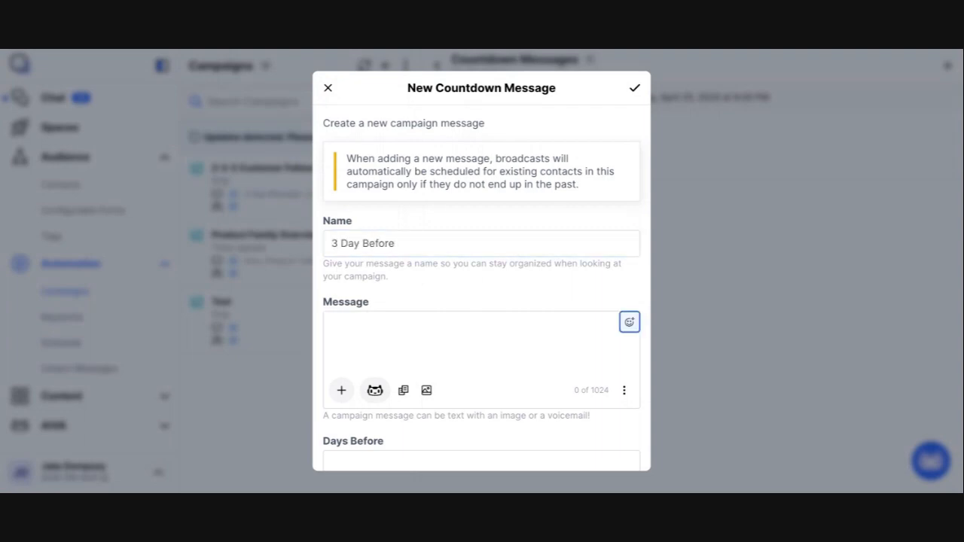
pyautogui.press('Tab')
pyautogui.write('#')
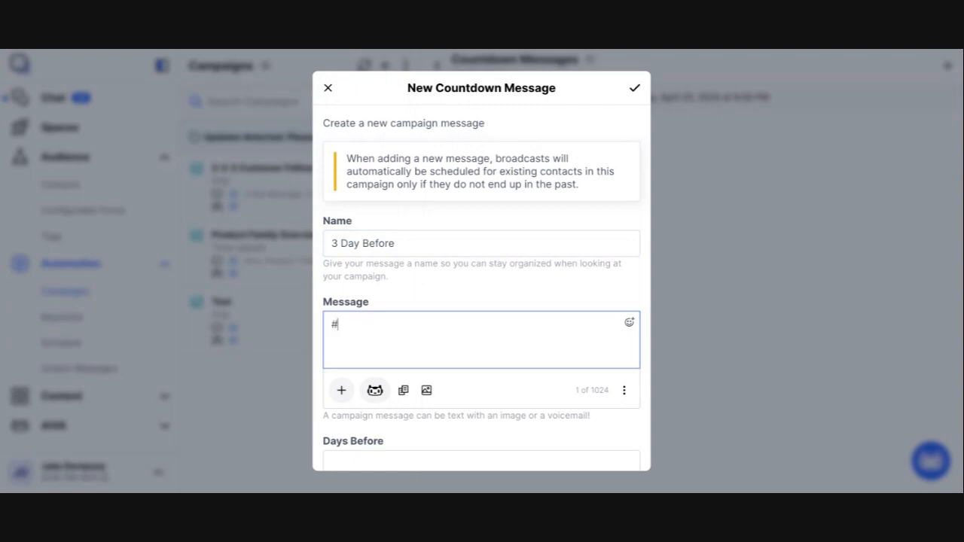
pyautogui.press('BackSpace')
pyautogui.write('3 Day before m')
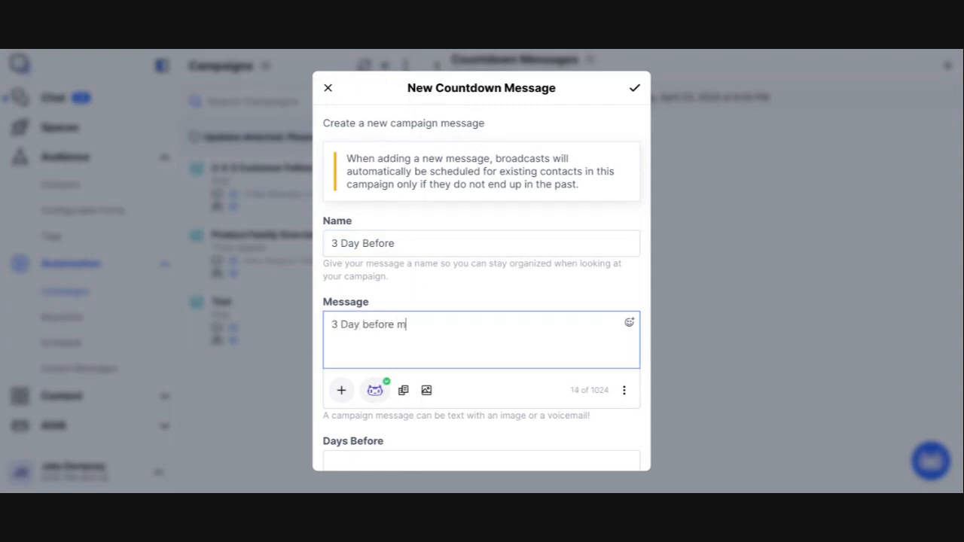
pyautogui.write('essage')
# Schedule the message for 3 days before at 4:51 PM, save it, and return to the countdown message list.
pyautogui.scroll(-3, 482, 286)
pyautogui.click(448, 280)
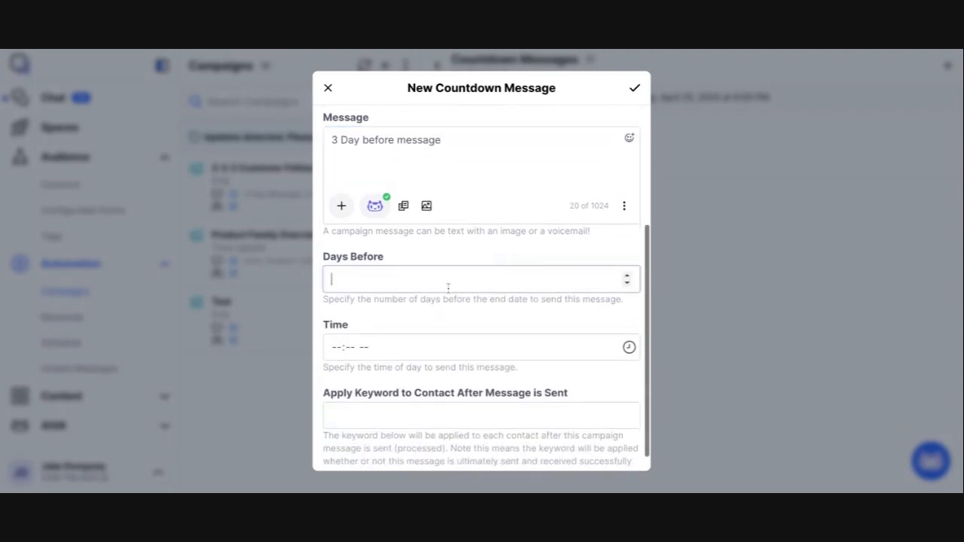
pyautogui.write('3')
pyautogui.click(627, 348)
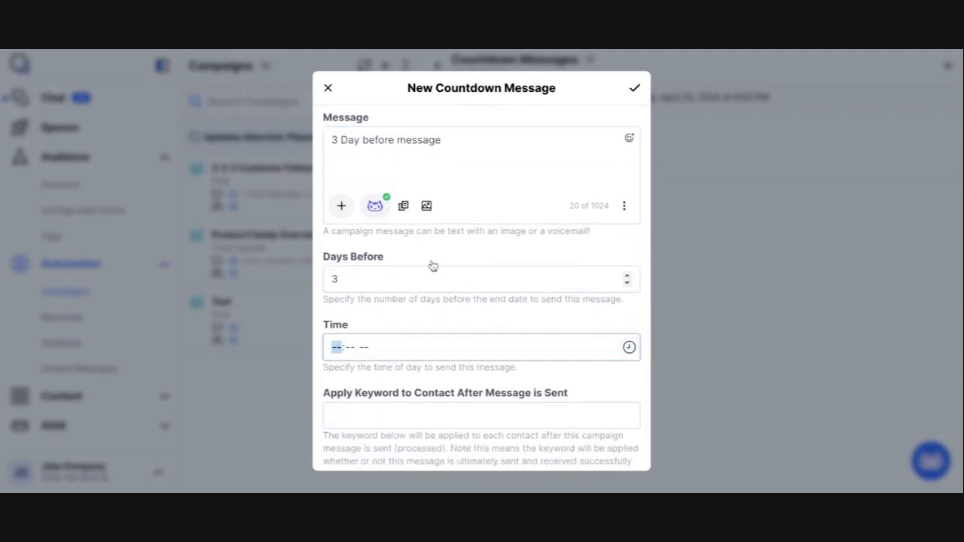
pyautogui.click(432, 266)
pyautogui.click(561, 317)
pyautogui.click(635, 88)
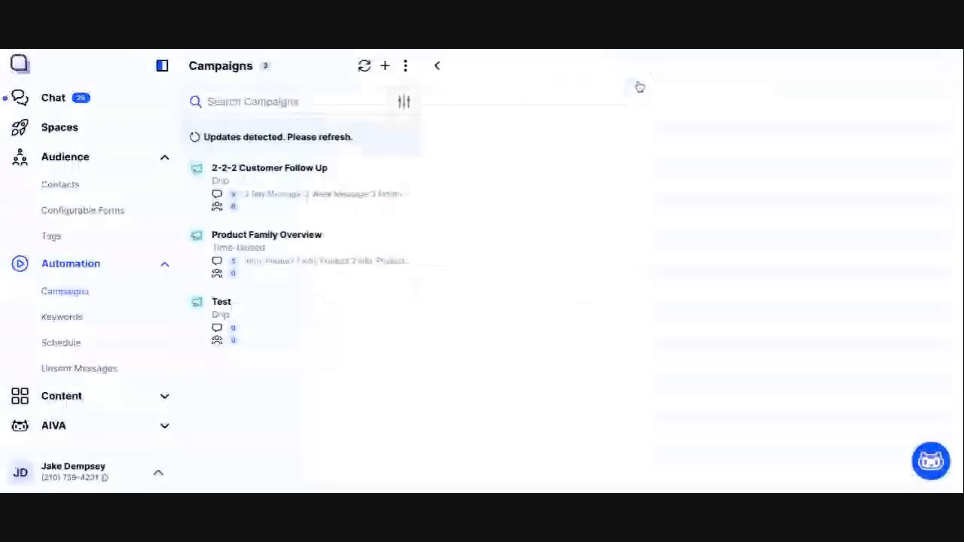
pyautogui.click(438, 68)
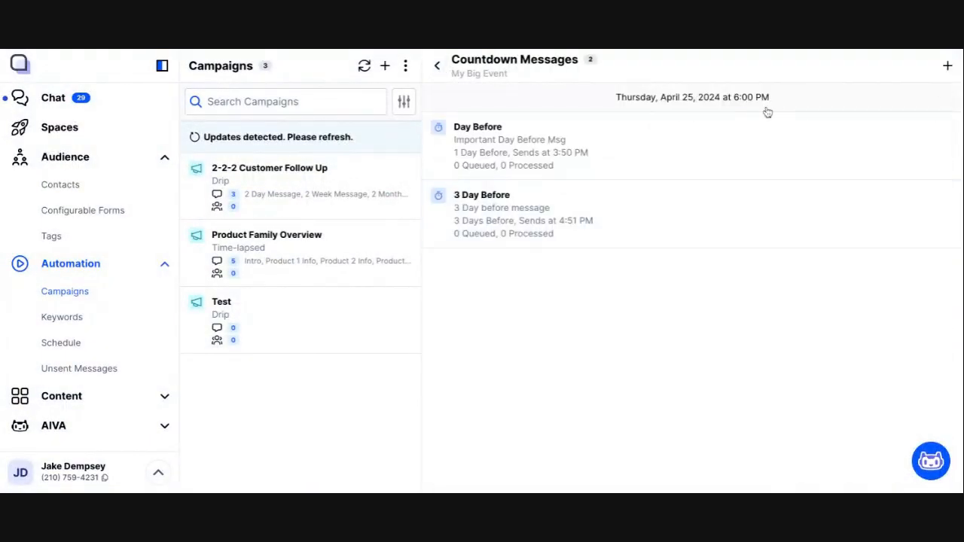
# Start another countdown message for the campaign and name it "7 Day Before".
pyautogui.click(948, 67)
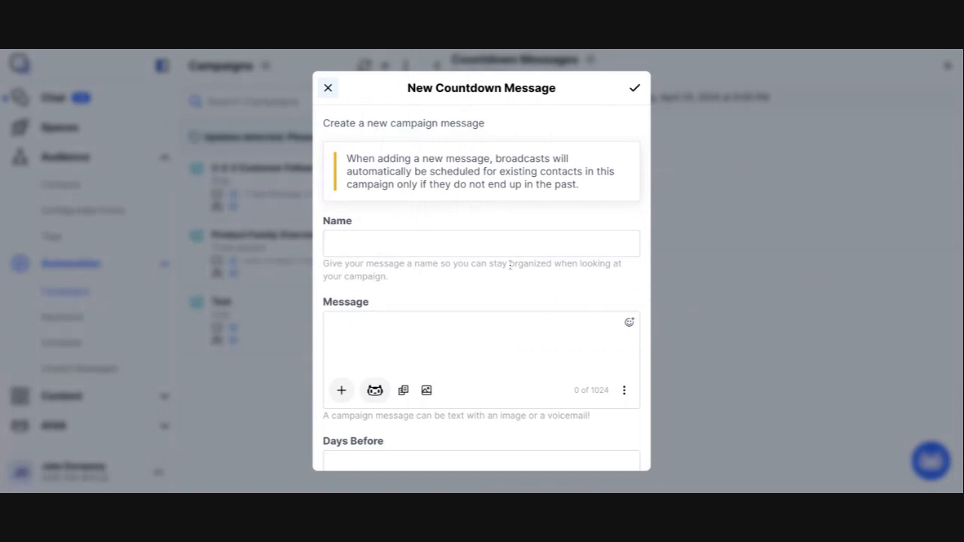
pyautogui.click(472, 243)
pyautogui.write('7 Day B')
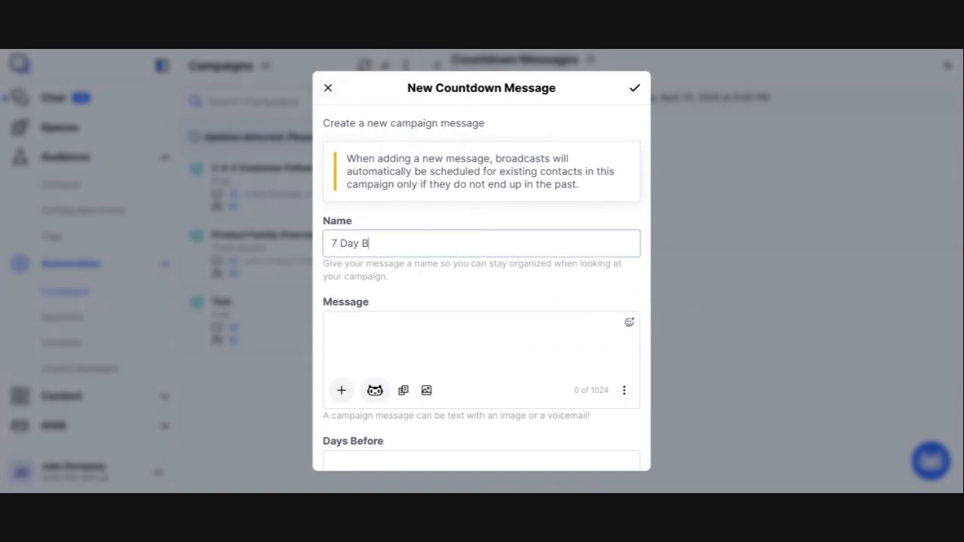
pyautogui.write('efore')
# Write "7 Day Before Message" as the message text.
pyautogui.press('Tab')
pyautogui.press('Tab')
pyautogui.write('7')
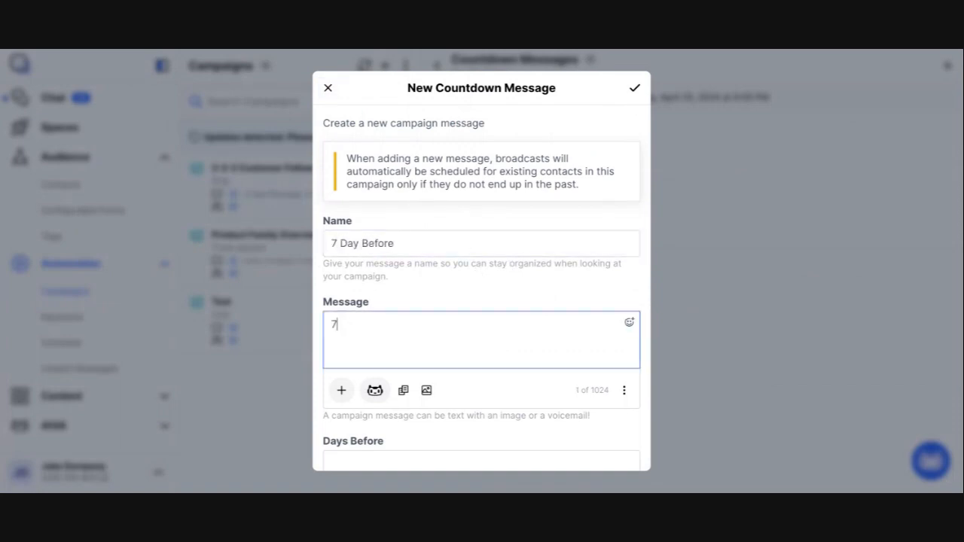
pyautogui.write(' Day Before MEss')
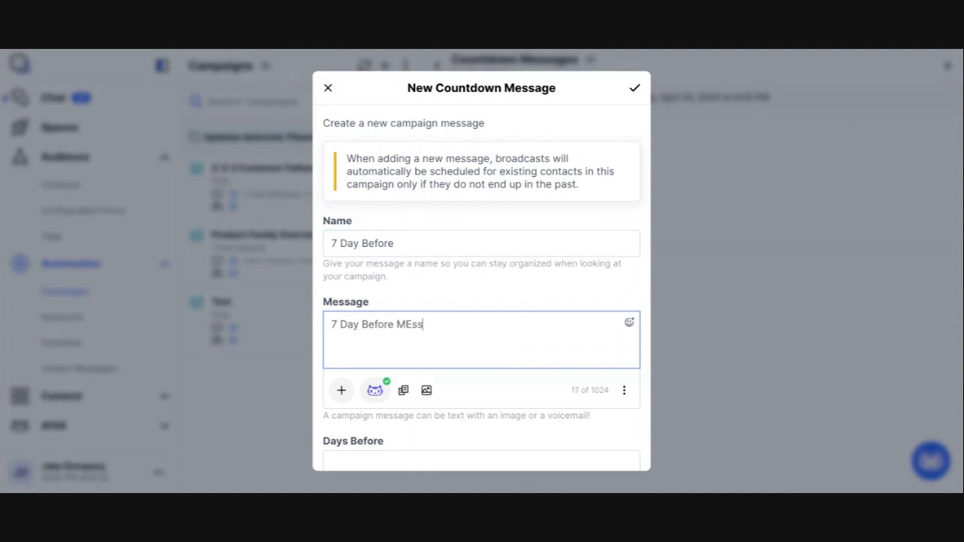
pyautogui.press('BackSpace')
pyautogui.press('BackSpace')
pyautogui.press('BackSpace')
pyautogui.write('es')
# Schedule the message for 7 days before at 3:42 PM, save it, and return to the countdown message list.
pyautogui.scroll(-2, 439, 337)
pyautogui.click(424, 296)
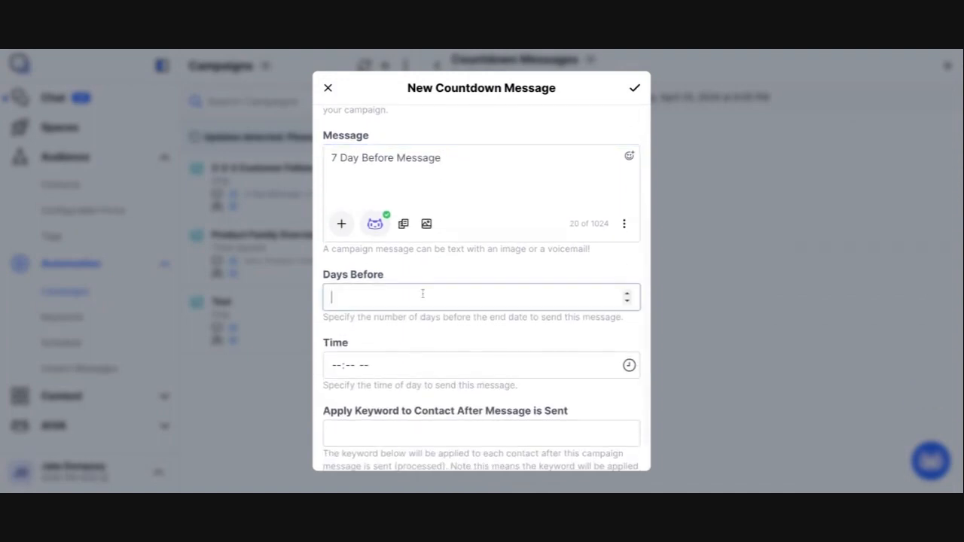
pyautogui.write('7')
pyautogui.click(628, 366)
pyautogui.click(435, 286)
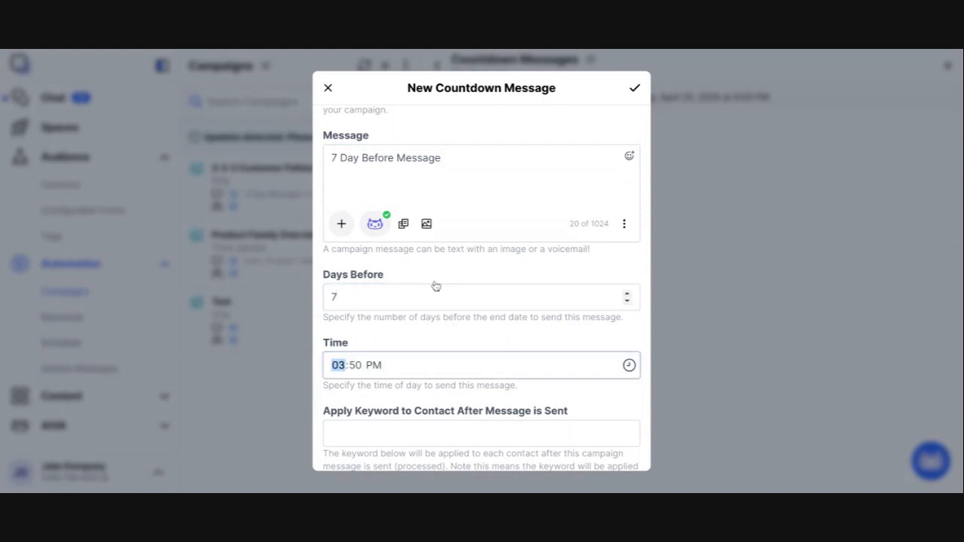
pyautogui.click(435, 286)
pyautogui.click(637, 89)
pyautogui.click(436, 66)
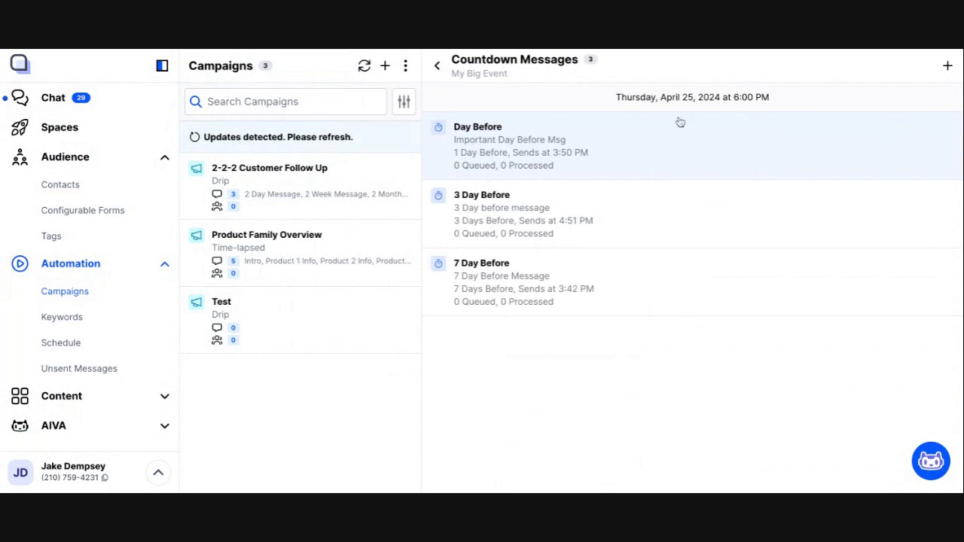
pyautogui.moveTo(661, 97); pyautogui.dragTo(768, 97)
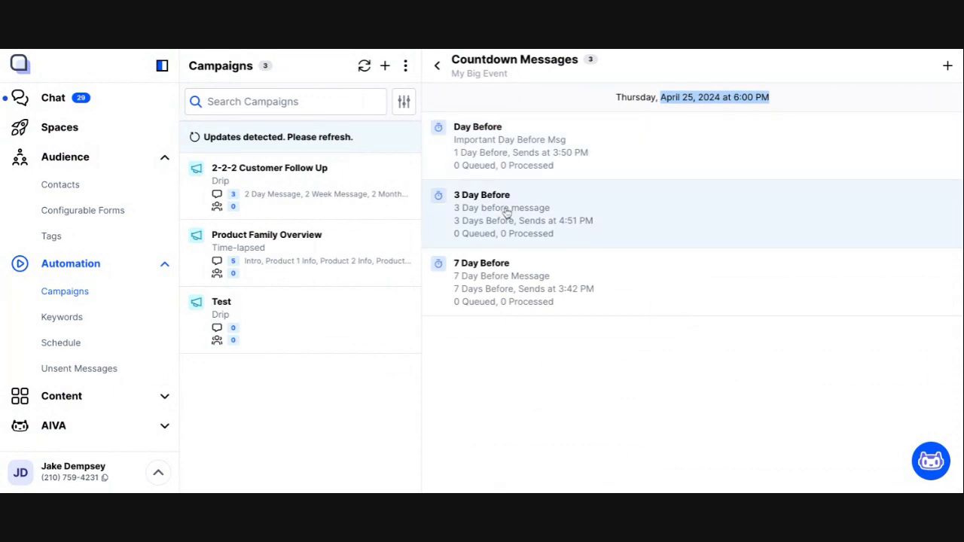
pyautogui.click(518, 394)
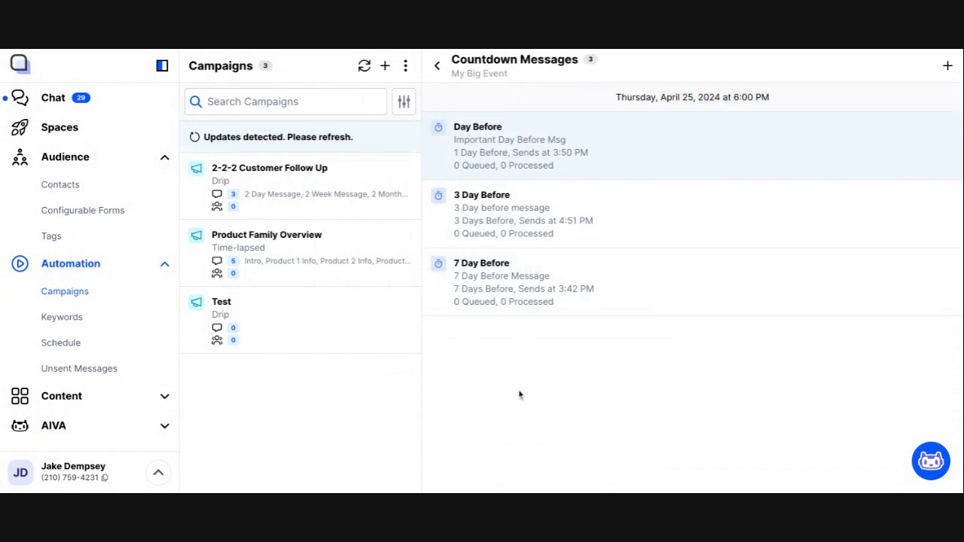
# Return to the My Big Event campaign settings and add the contact tagged raffle and vip to the campaign.
pyautogui.click(437, 67)
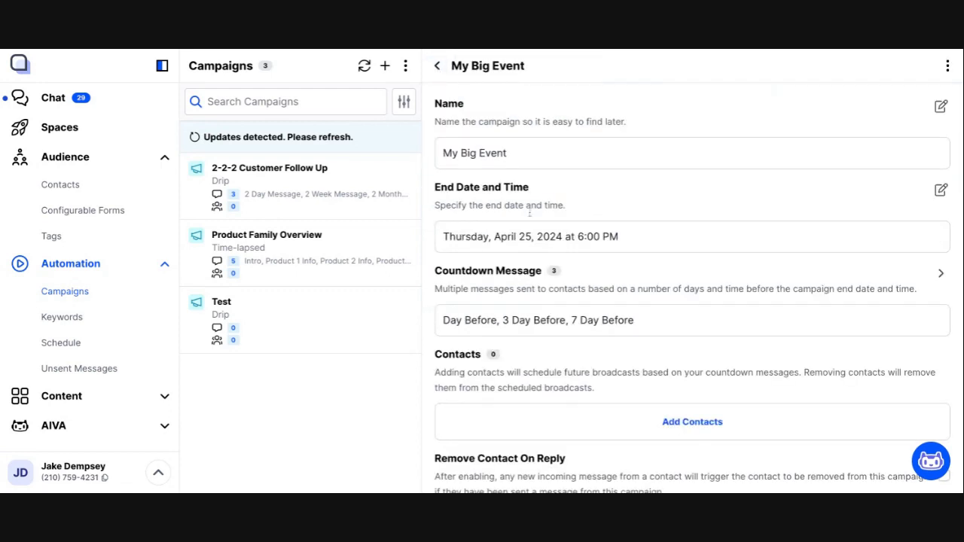
pyautogui.scroll(-2, 534, 254)
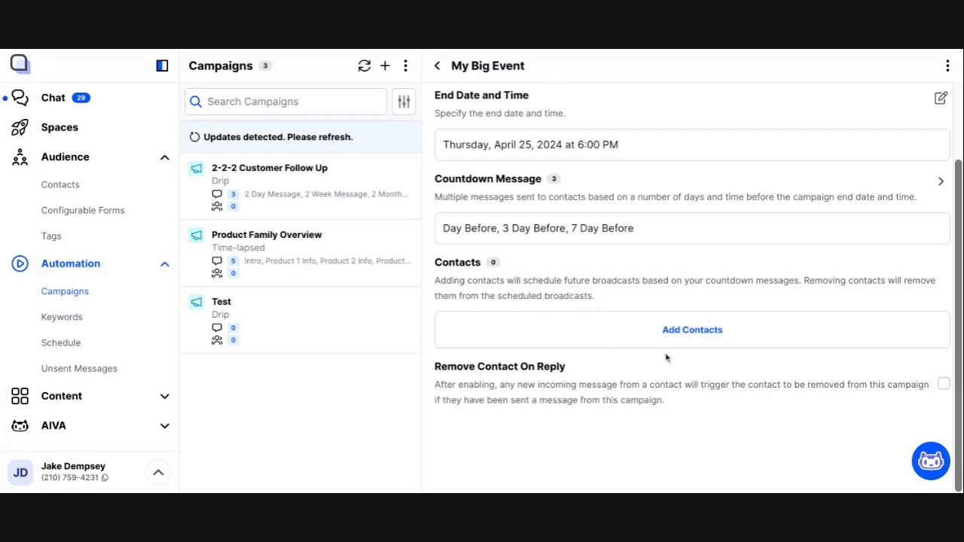
pyautogui.click(692, 329)
pyautogui.scroll(-1, 572, 343)
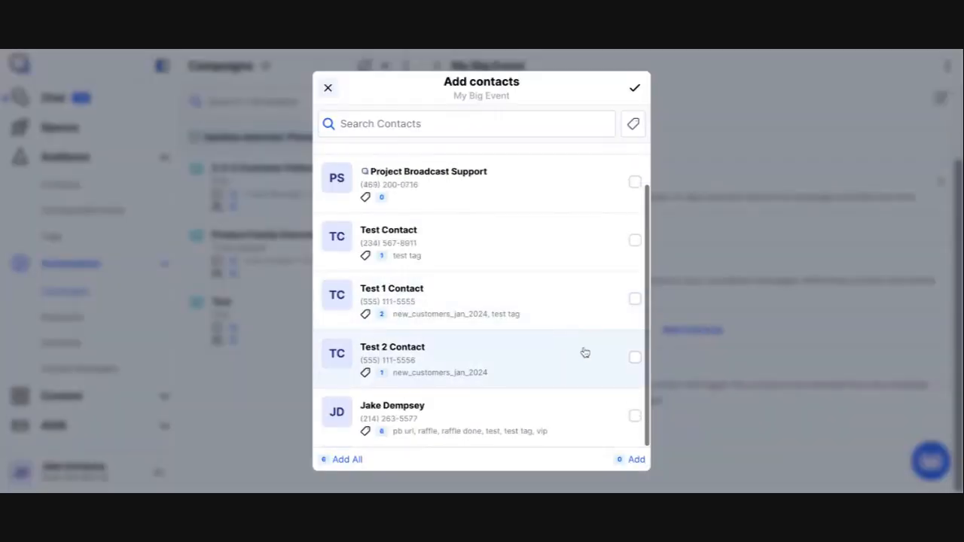
pyautogui.click(634, 416)
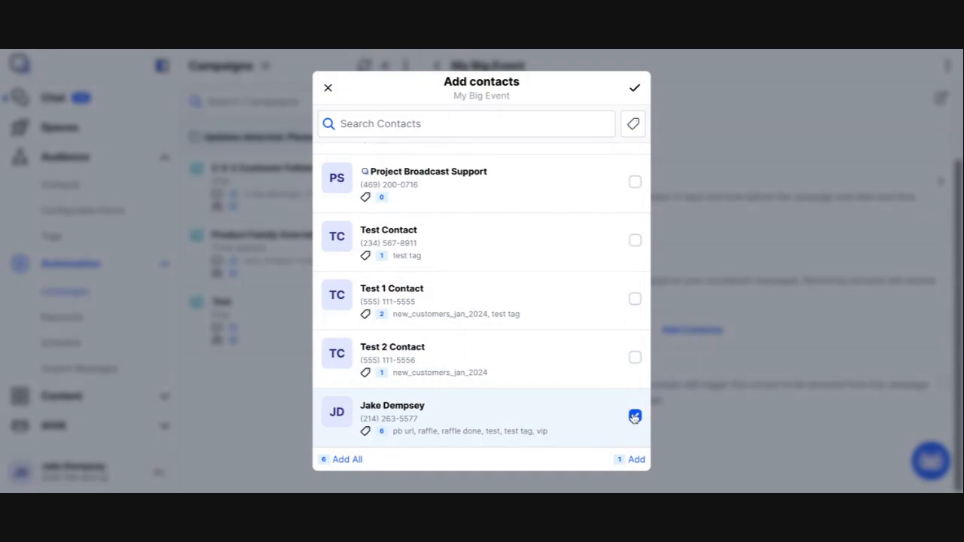
pyautogui.click(635, 89)
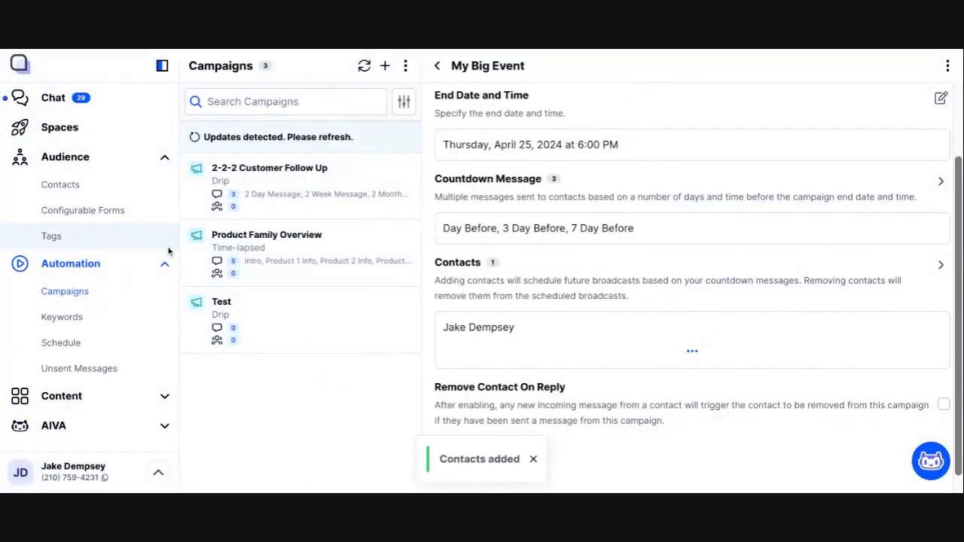
# Open the automation schedule, refresh it, and check the queued My Big Event messages and their send dates.
pyautogui.click(92, 343)
pyautogui.click(385, 66)
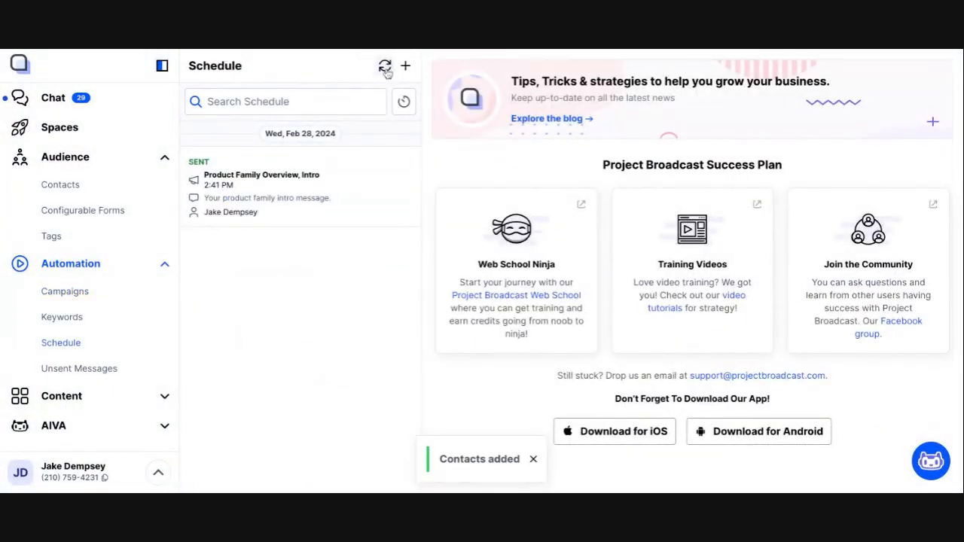
pyautogui.scroll(-1, 327, 241)
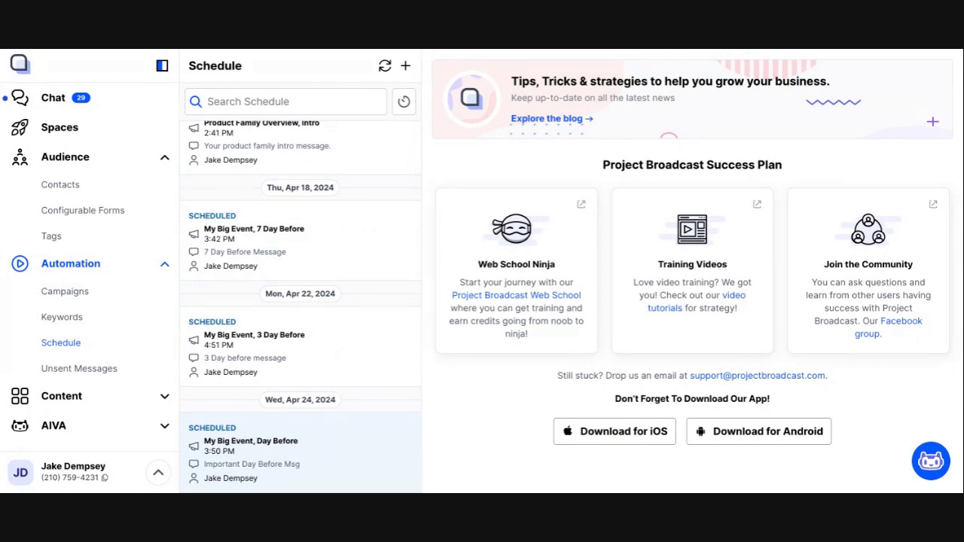
# Return to the campaigns page, review the My Big Event settings, and refresh the campaign list.
pyautogui.click(133, 296)
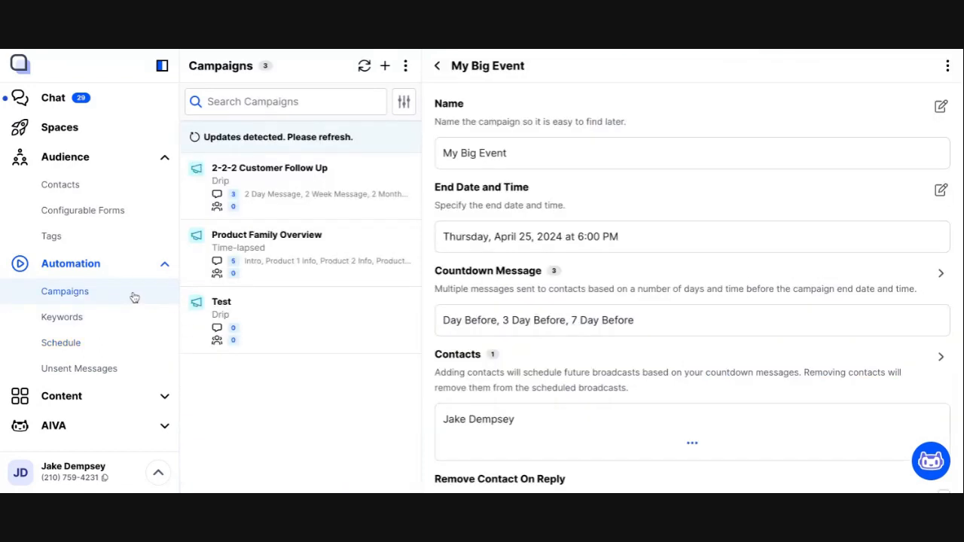
pyautogui.scroll(-2, 636, 343)
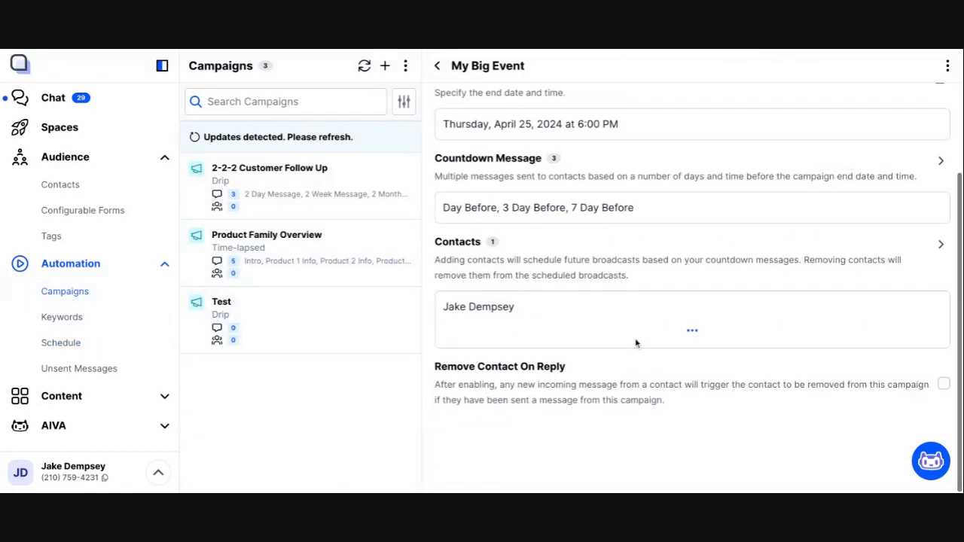
pyautogui.scroll(1, 538, 343)
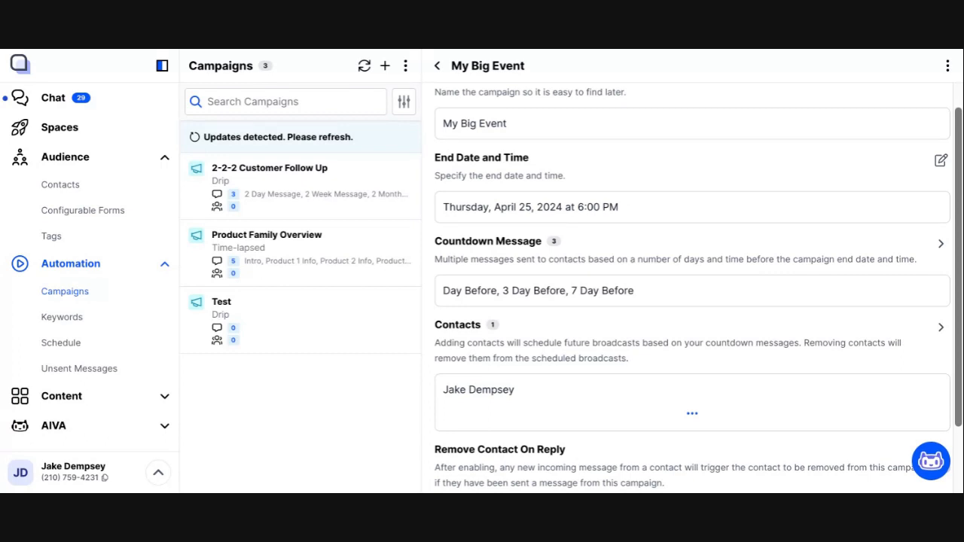
pyautogui.click(364, 66)
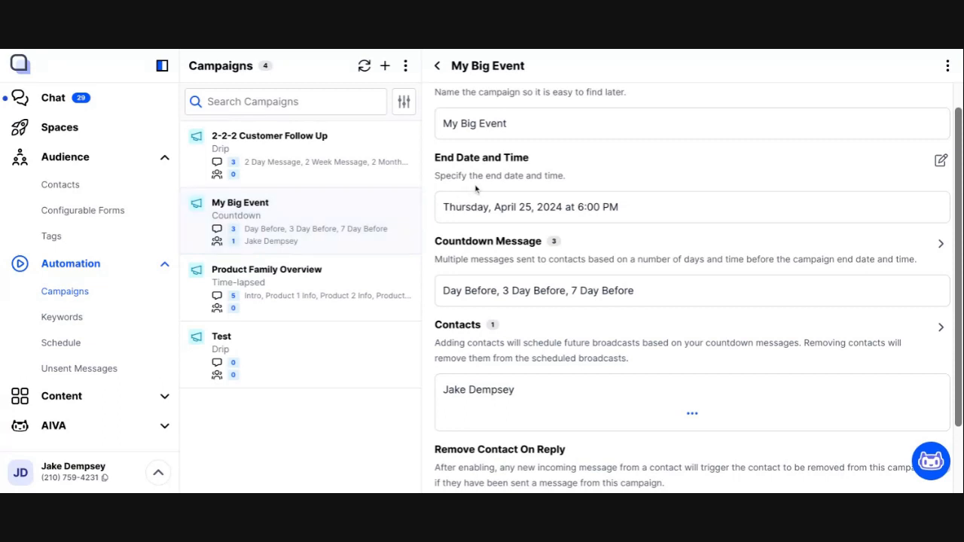
pyautogui.moveTo(435, 158)
pyautogui.mouseDown()
pyautogui.moveTo(563, 207)
pyautogui.moveTo(618, 207)
pyautogui.mouseUp()
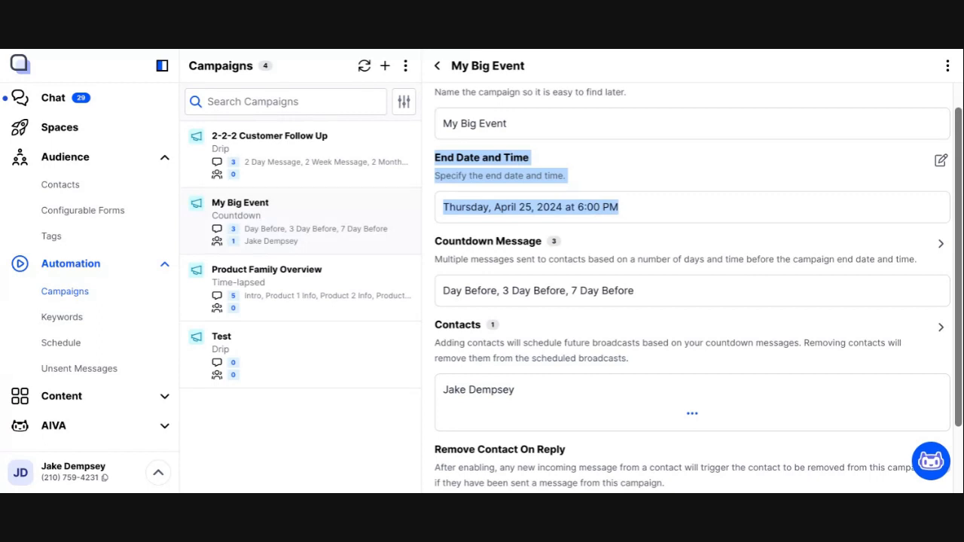
pyautogui.click(640, 186)
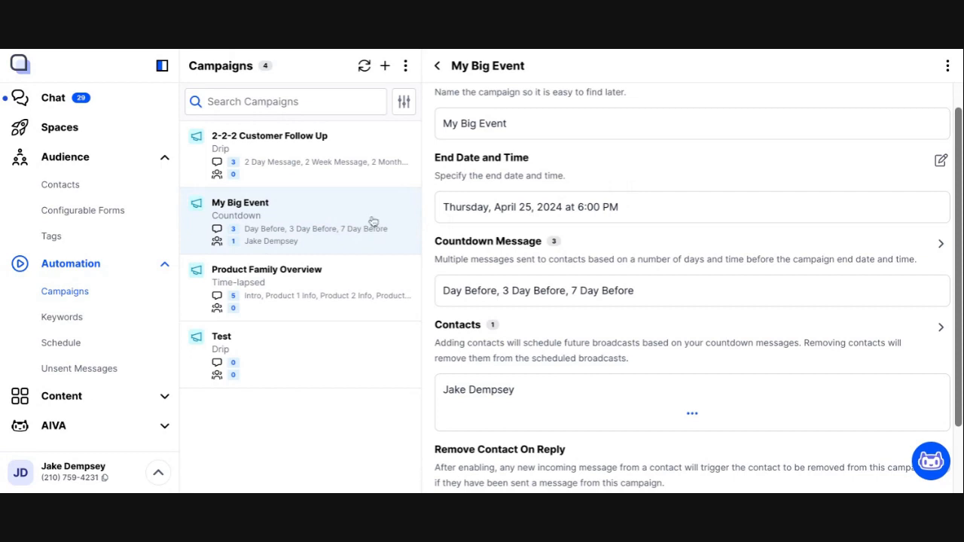
pyautogui.doubleClick(444, 207)
pyautogui.tripleClick(445, 207)
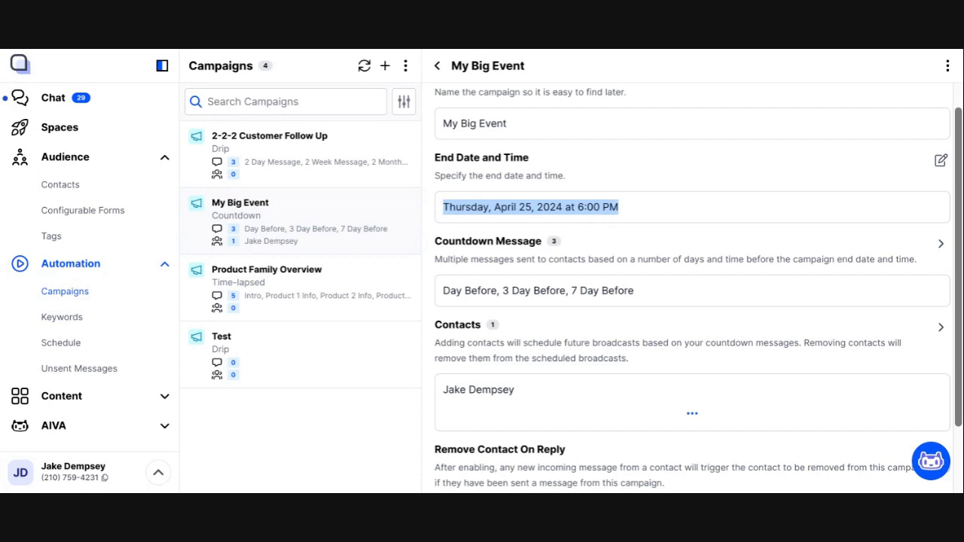
# Create a new campaign of the Event type named "Fitness Class Prep".
pyautogui.click(385, 68)
pyautogui.click(330, 293)
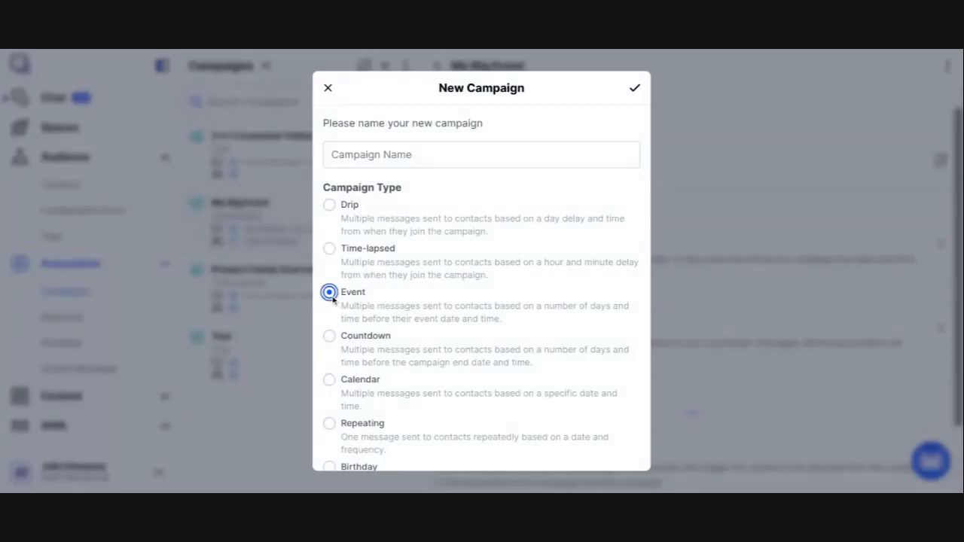
pyautogui.click(395, 163)
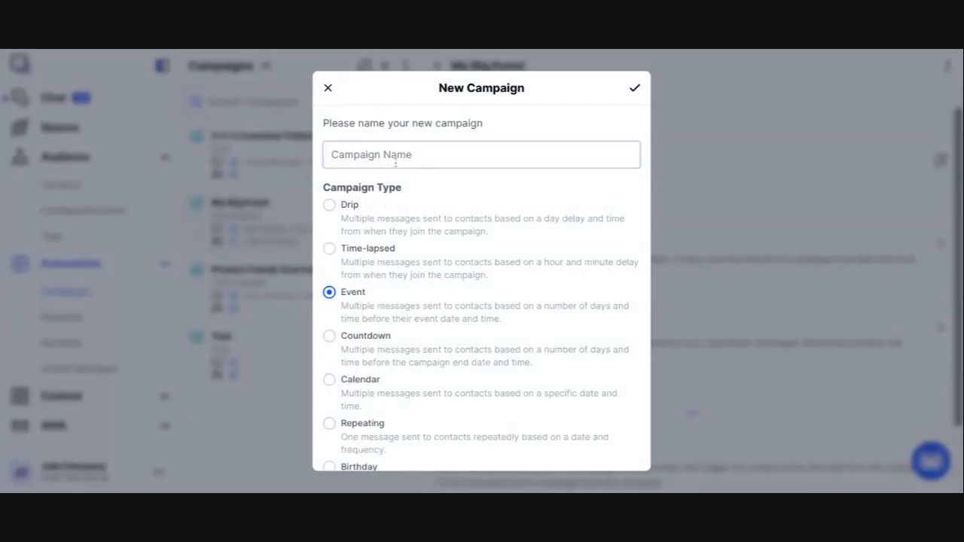
pyautogui.write('Fitness Clas')
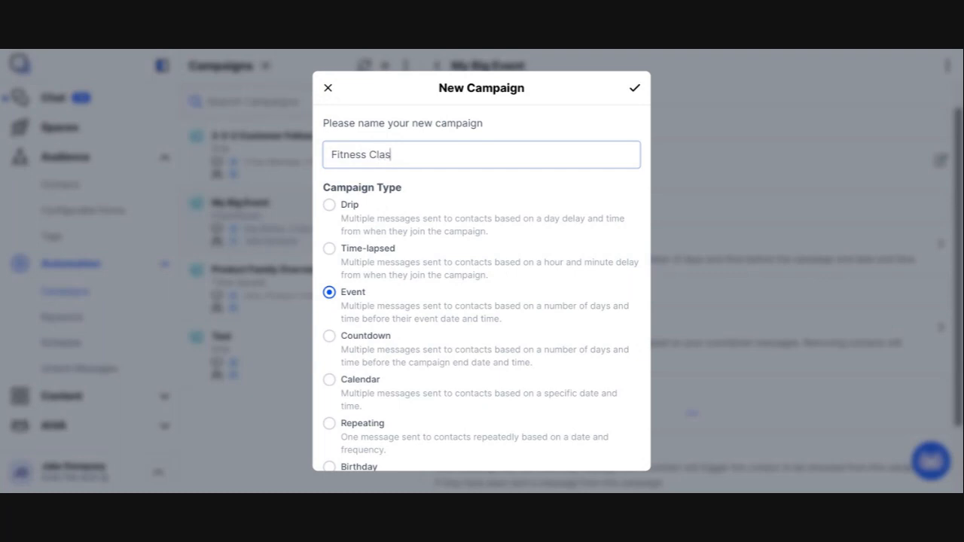
pyautogui.write('s Prep')
pyautogui.click(637, 90)
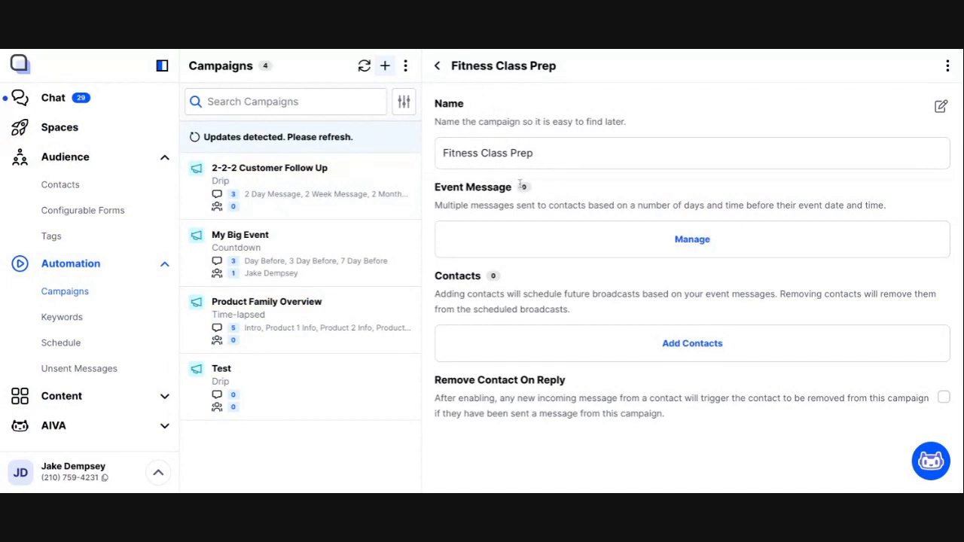
# Start a new event message for the Fitness Class Prep campaign and name it "1 Day Before".
pyautogui.click(692, 240)
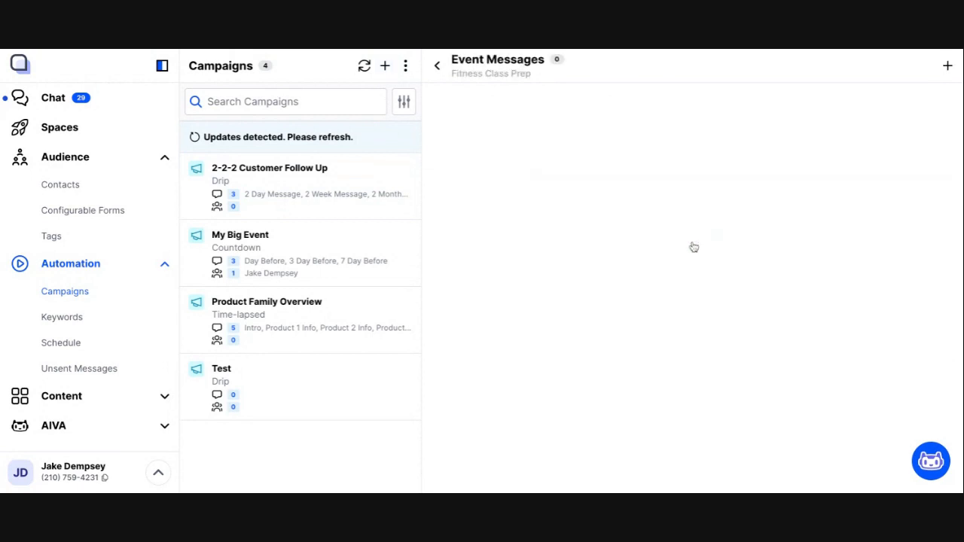
pyautogui.click(948, 67)
pyautogui.click(504, 243)
pyautogui.write('Day')
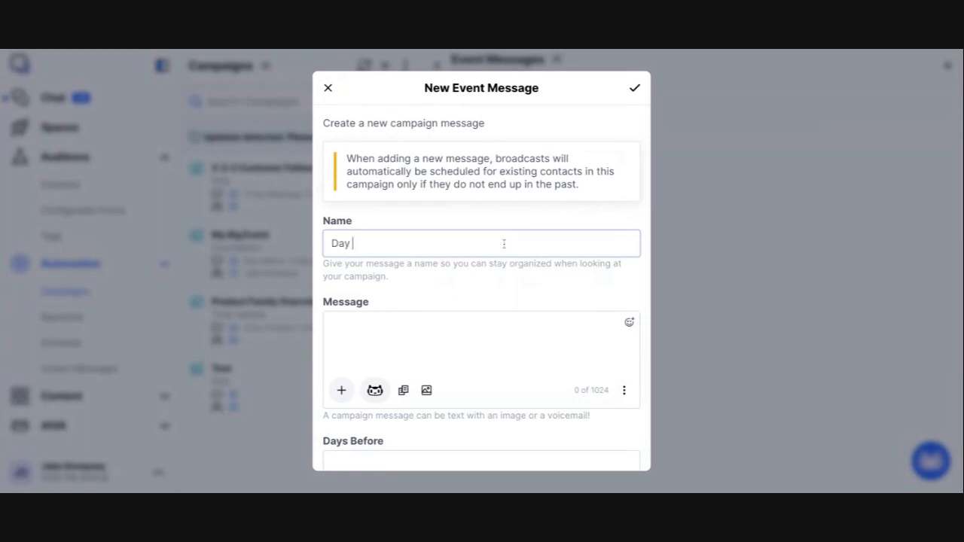
pyautogui.press('BackSpace')
pyautogui.press('BackSpace')
pyautogui.press('BackSpace')
pyautogui.press('BackSpace')
pyautogui.write('1 Day Before')
# Write "1 Day before message" as the text of the new event message.
pyautogui.press('Tab')
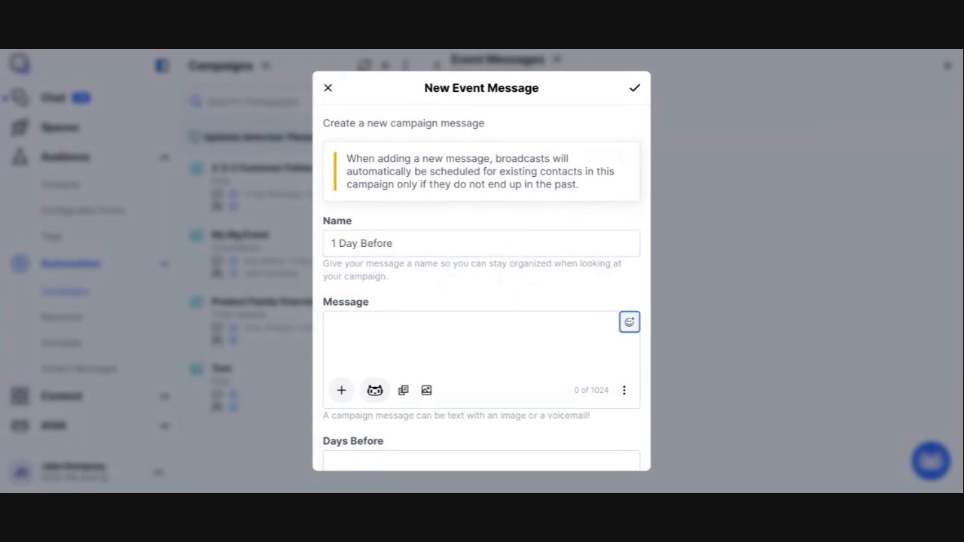
pyautogui.click(502, 339)
pyautogui.write('1 Da')
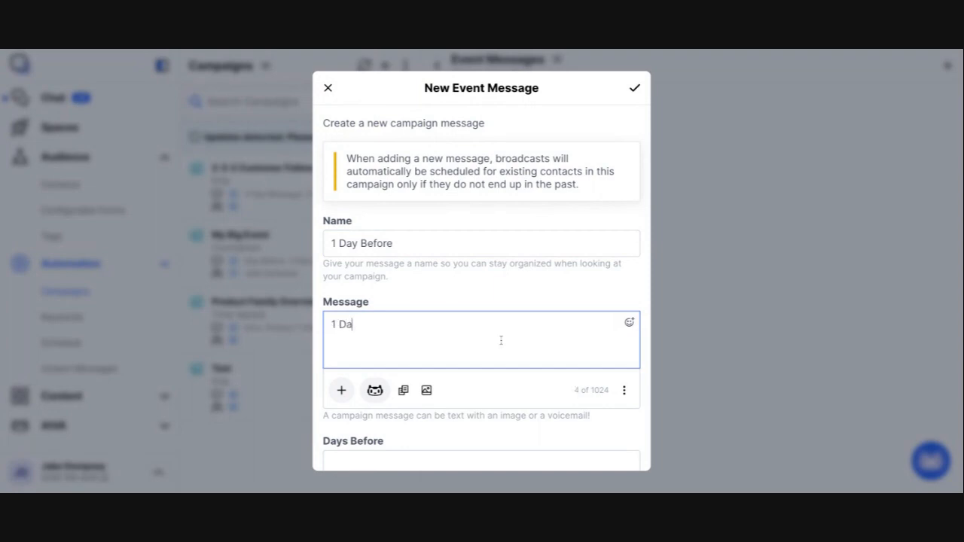
pyautogui.write('y before mes')
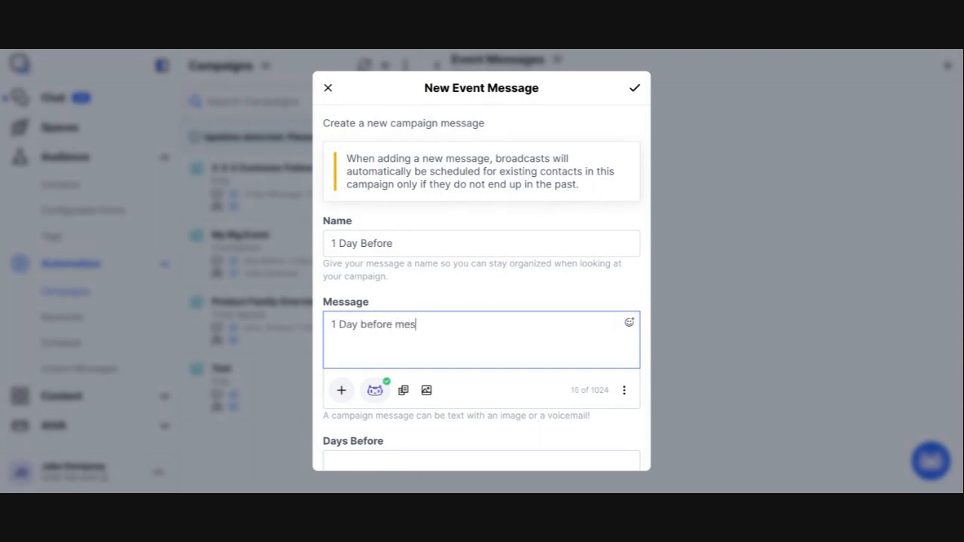
pyautogui.write('sage')
# Schedule the event message 1 day before the event at 4:54 PM and save it.
pyautogui.scroll(-3, 434, 296)
pyautogui.click(433, 297)
pyautogui.write('1')
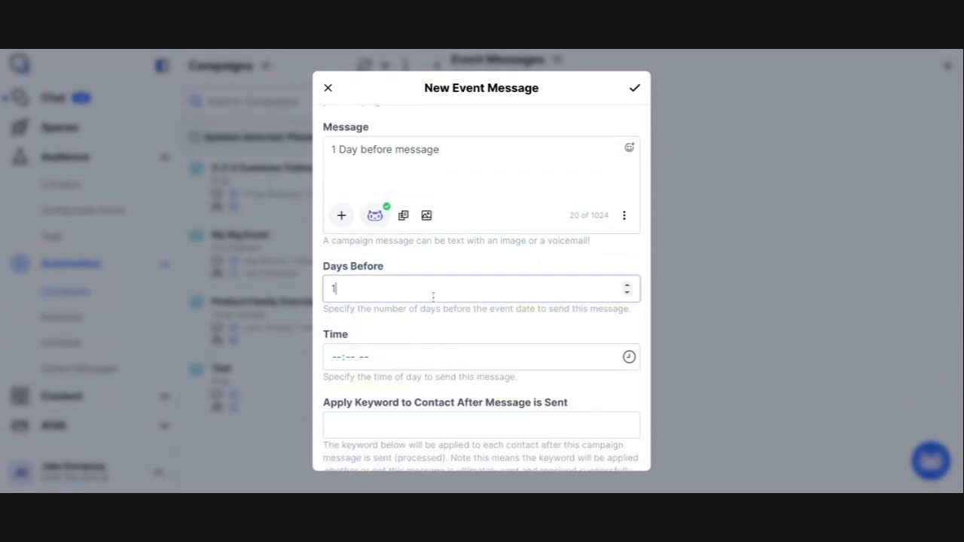
pyautogui.click(630, 361)
pyautogui.click(421, 281)
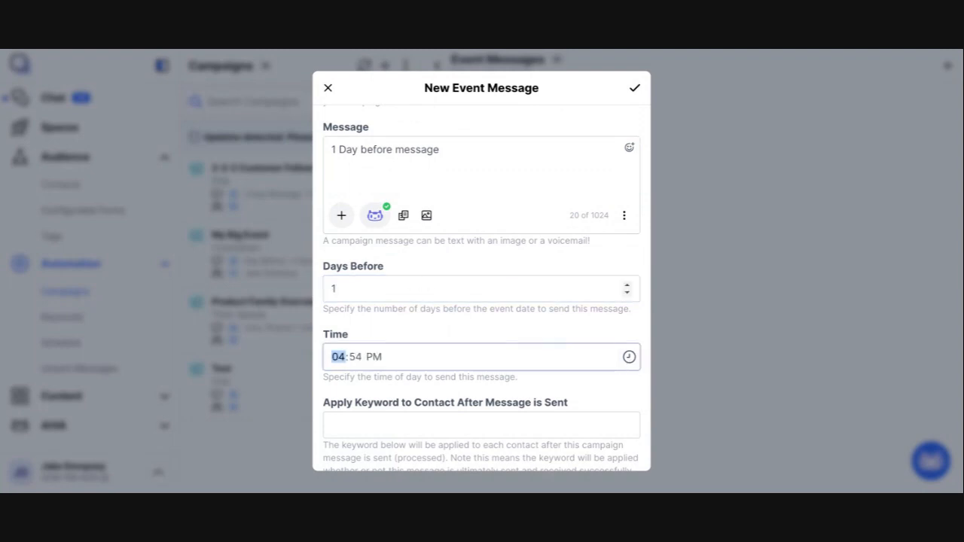
pyautogui.click(478, 323)
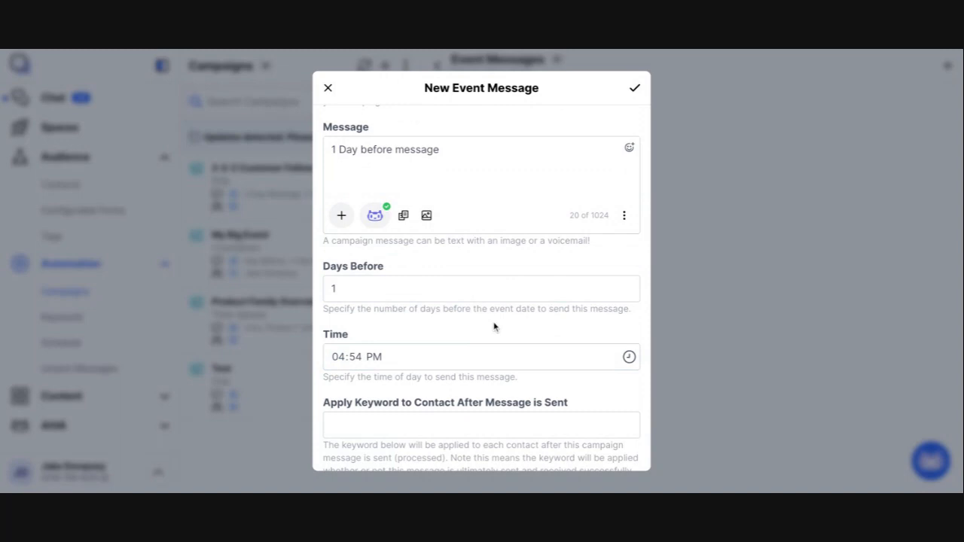
pyautogui.click(637, 89)
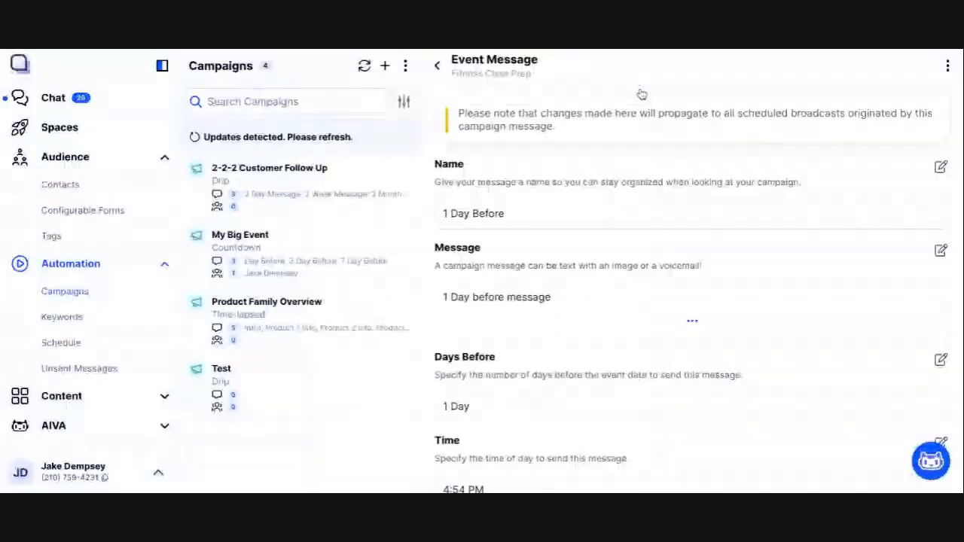
# Start another event message for the campaign, named "3 Day Before" with the text "3 Day before message".
pyautogui.click(437, 66)
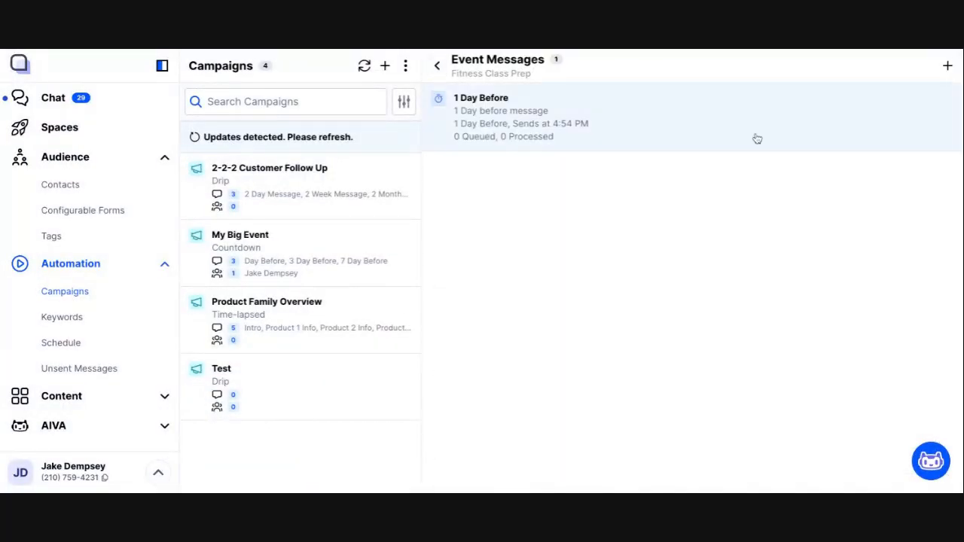
pyautogui.click(947, 66)
pyautogui.click(456, 255)
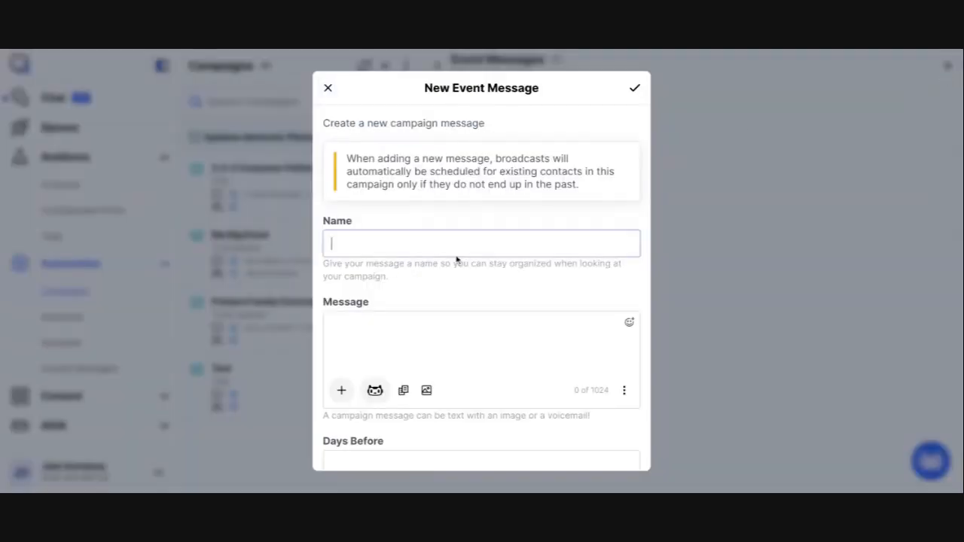
pyautogui.write('3 Day Before')
pyautogui.click(623, 332)
pyautogui.write('# day')
pyautogui.press('BackSpace')
pyautogui.press('BackSpace')
pyautogui.press('BackSpace')
pyautogui.press('BackSpace')
pyautogui.press('BackSpace')
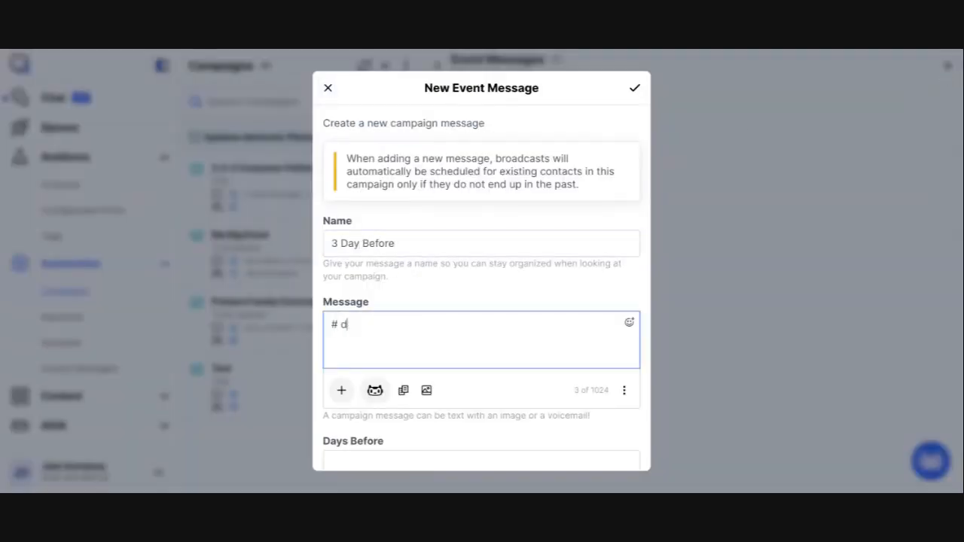
pyautogui.write('3 Day before message')
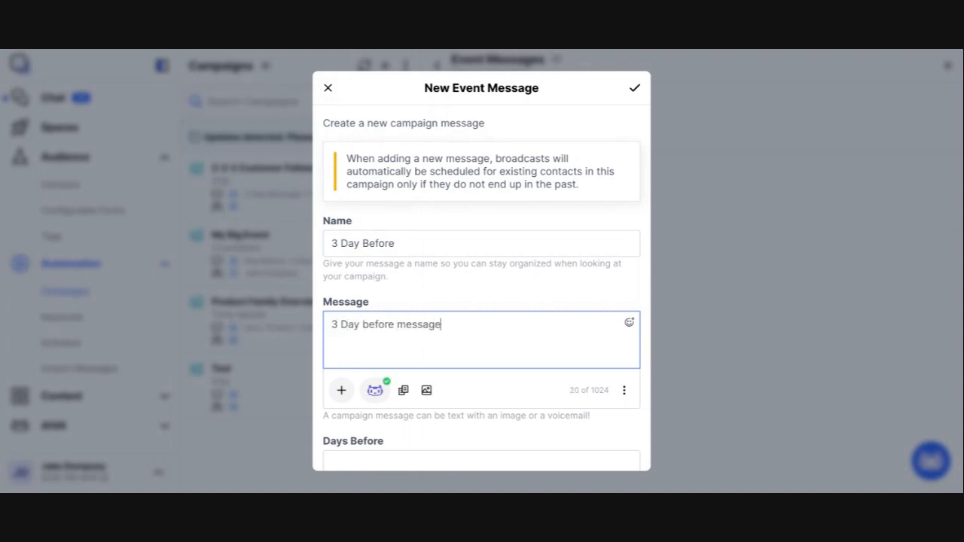
# Schedule the second event message 3 days before the event at 3:59 PM, save it, and return to the message list.
pyautogui.scroll(-3, 413, 290)
pyautogui.click(409, 268)
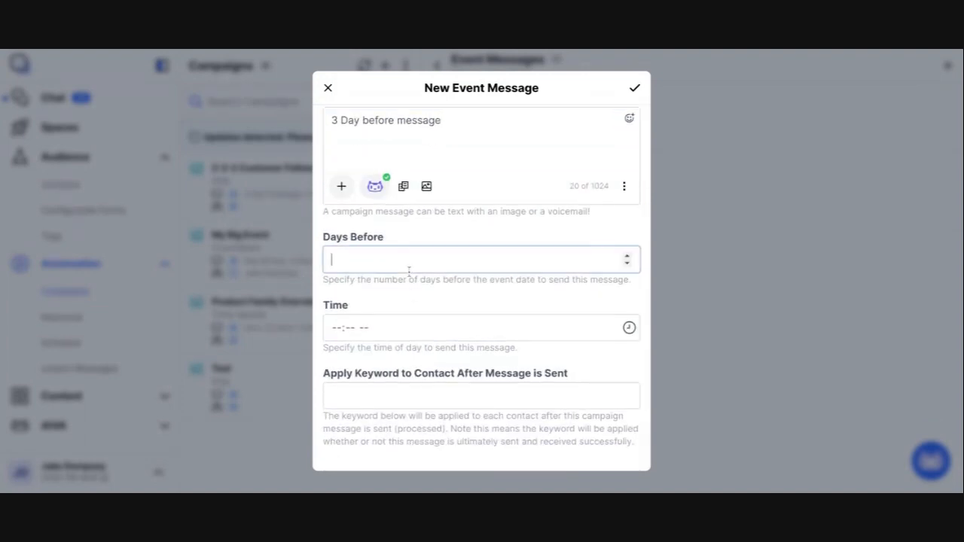
pyautogui.write('3')
pyautogui.click(603, 331)
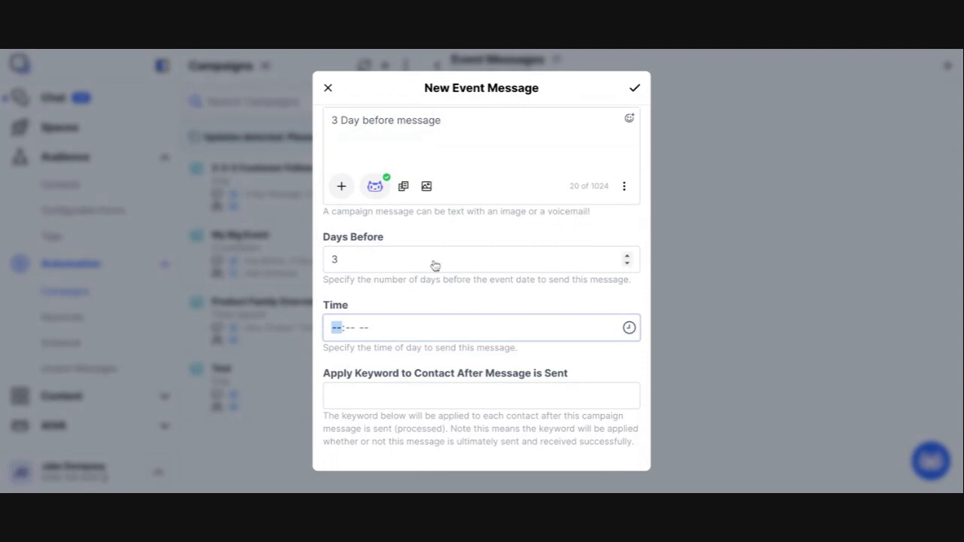
pyautogui.click(434, 266)
pyautogui.click(434, 266)
pyautogui.click(636, 89)
pyautogui.click(436, 65)
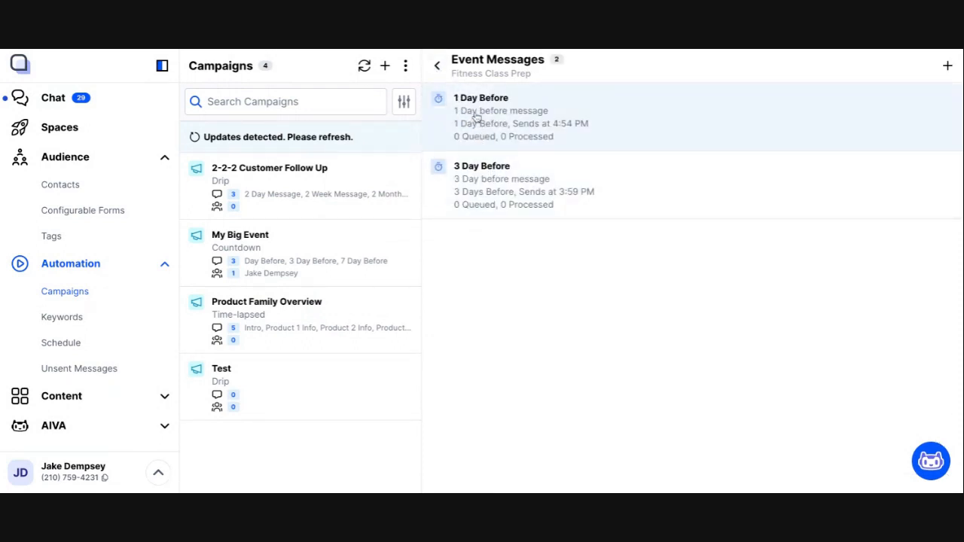
# Return to the Fitness Class Prep settings and choose the contact with the vip tag to add to the campaign.
pyautogui.click(436, 65)
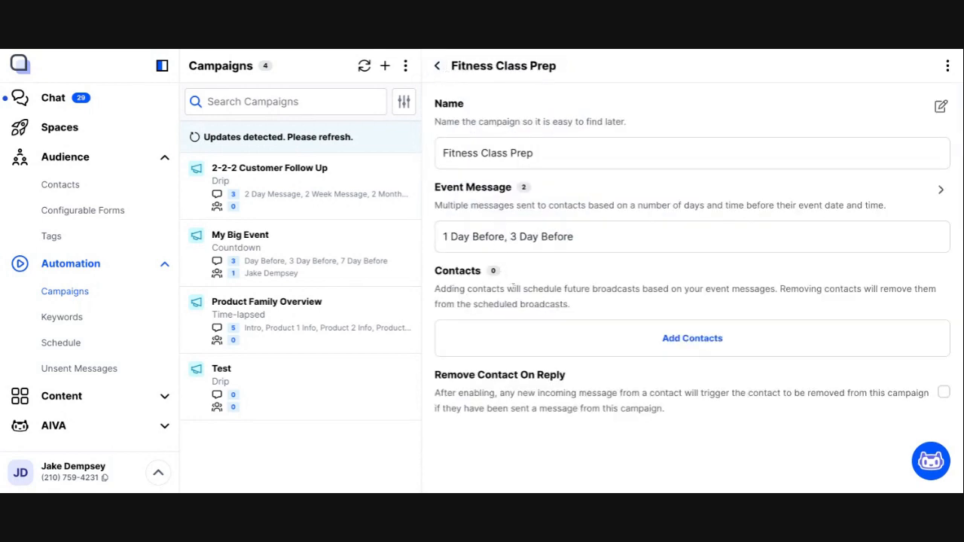
pyautogui.doubleClick(513, 288)
pyautogui.doubleClick(460, 153)
pyautogui.doubleClick(487, 154)
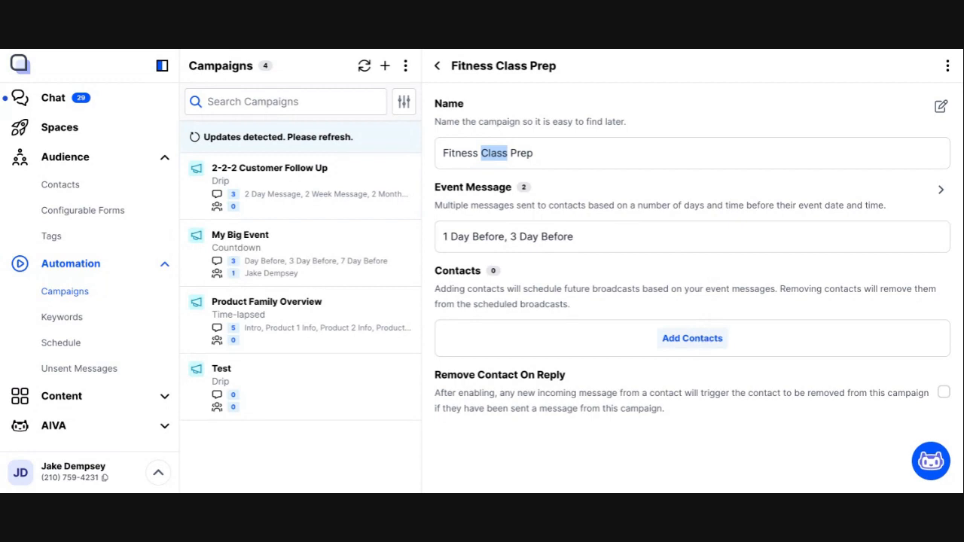
pyautogui.click(700, 345)
pyautogui.scroll(-1, 635, 347)
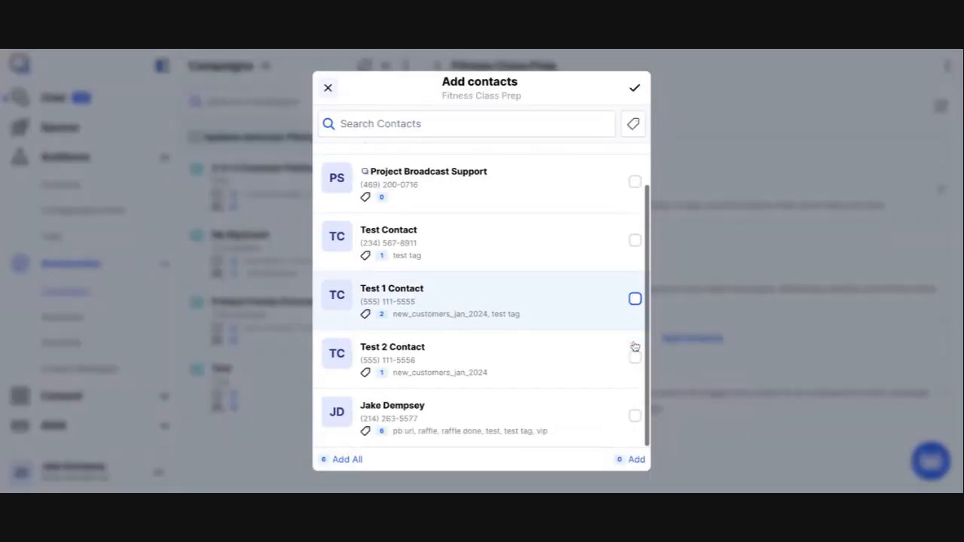
pyautogui.click(635, 416)
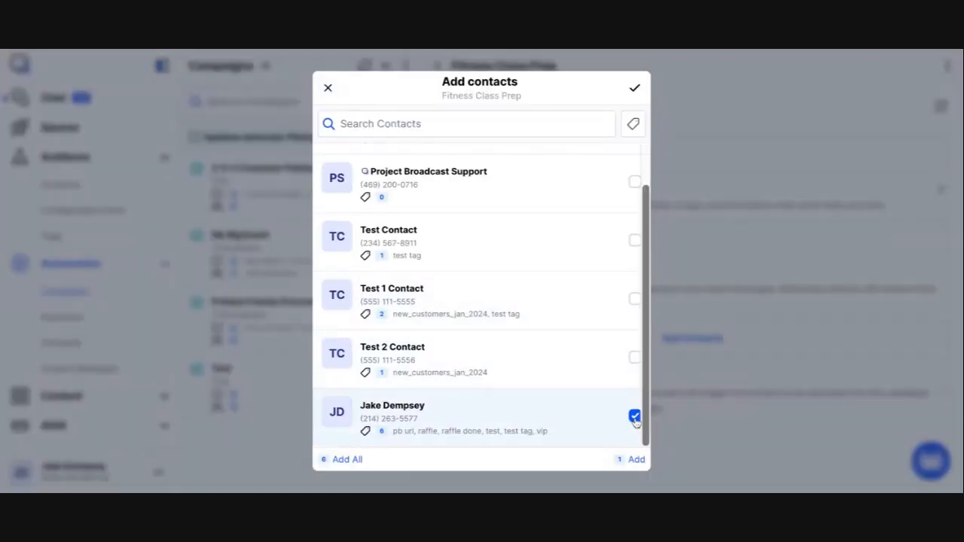
pyautogui.click(636, 89)
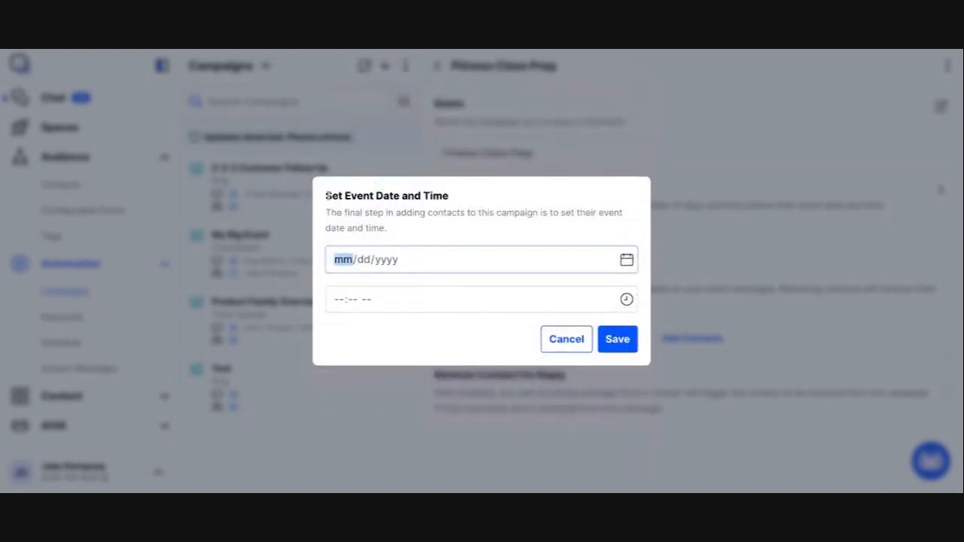
# Set the contact's event date to 03/28/2024 at 6:00 PM and save it.
pyautogui.moveTo(325, 195); pyautogui.dragTo(449, 195)
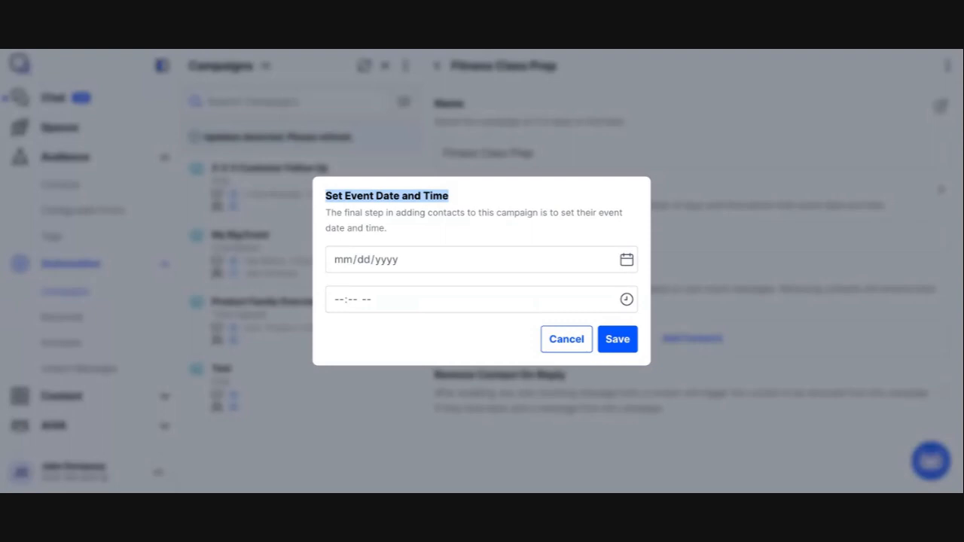
pyautogui.click(624, 262)
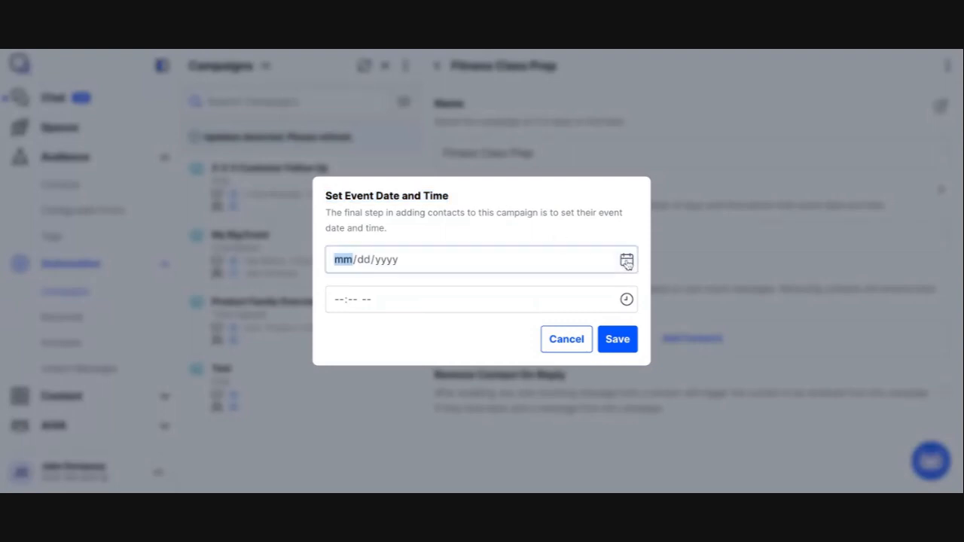
pyautogui.click(474, 325)
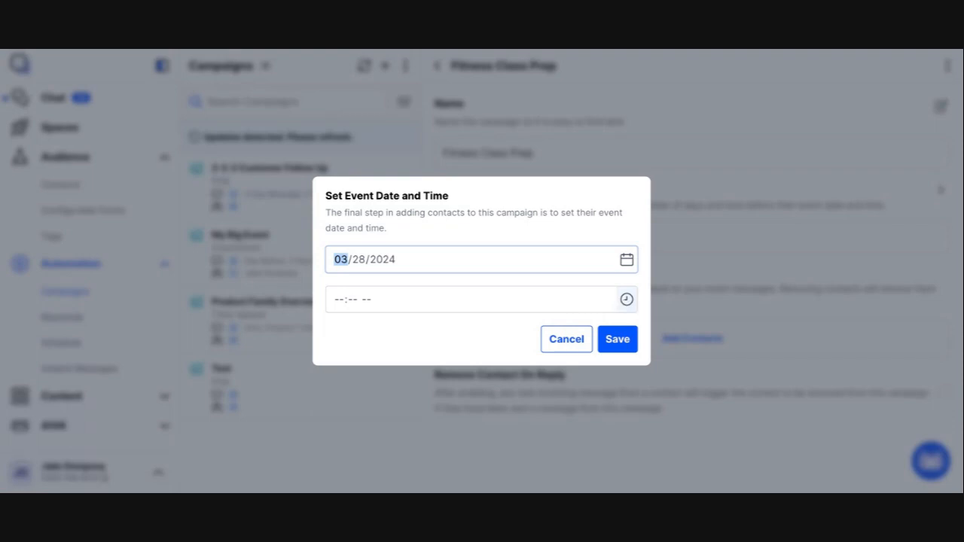
pyautogui.click(626, 300)
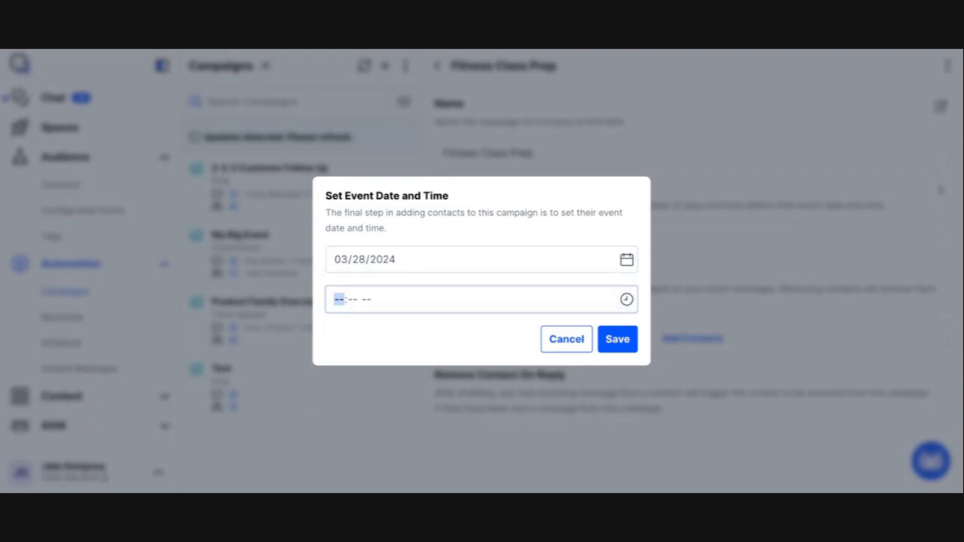
pyautogui.click(439, 341)
pyautogui.click(383, 332)
pyautogui.click(618, 339)
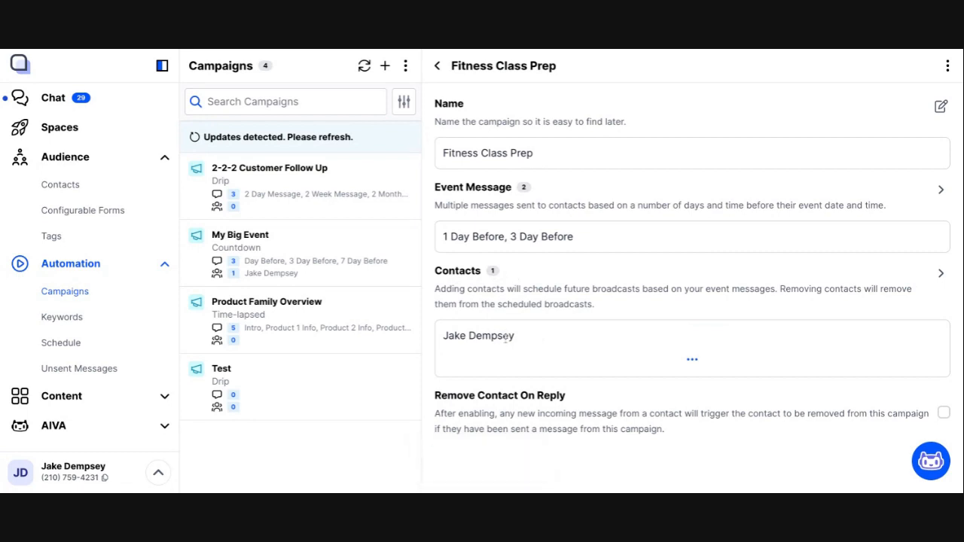
# Open the automation schedule and check the send dates of the Fitness Class Prep messages.
pyautogui.click(103, 343)
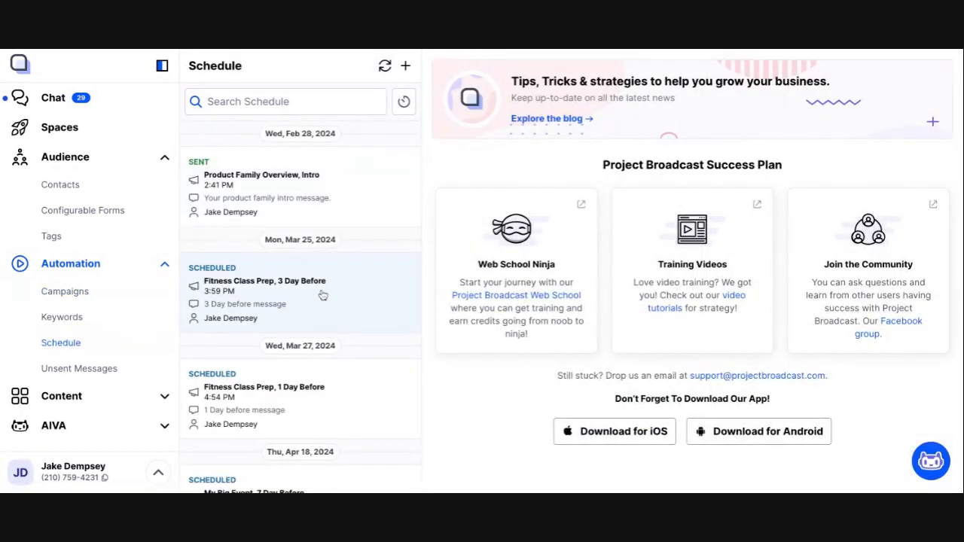
pyautogui.scroll(-1, 322, 295)
pyautogui.scroll(1, 322, 295)
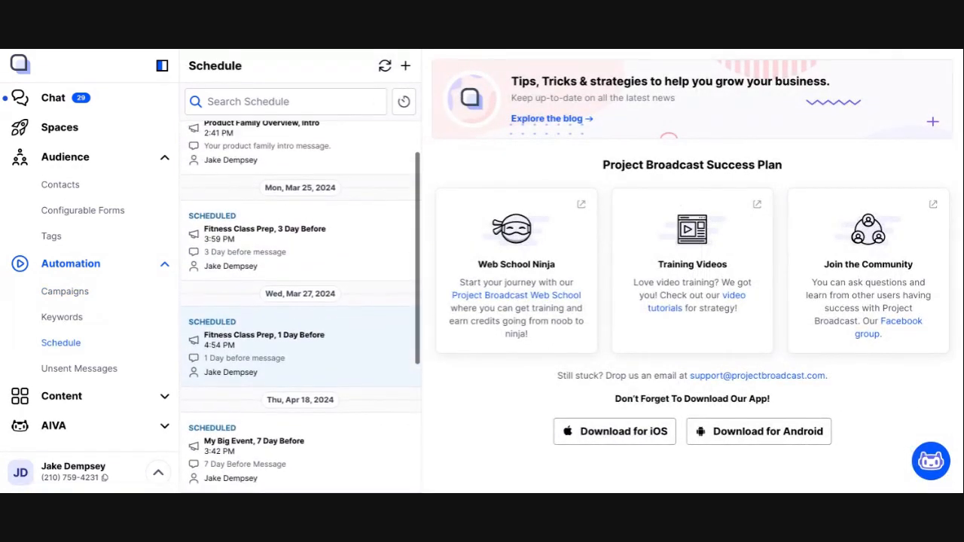
pyautogui.scroll(1, 301, 301)
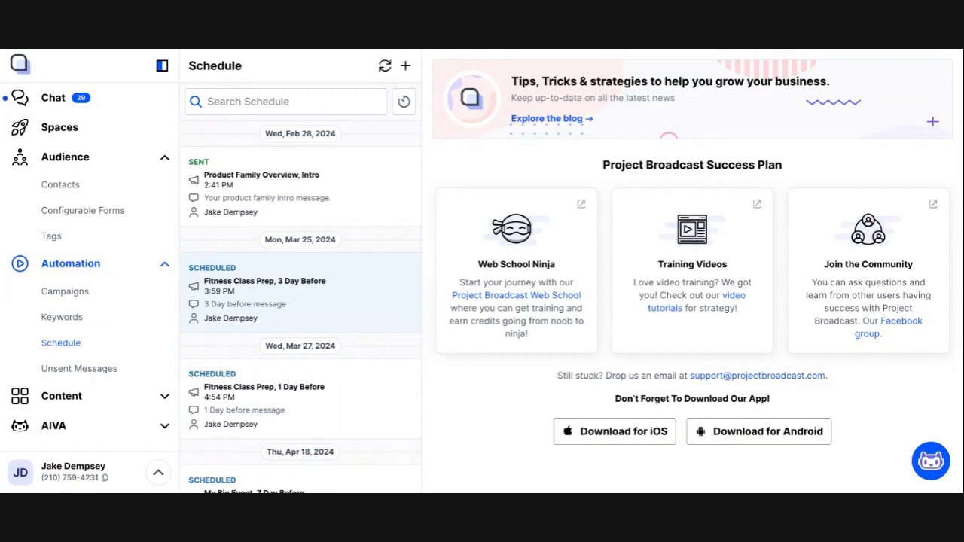
pyautogui.scroll(-1, 336, 293)
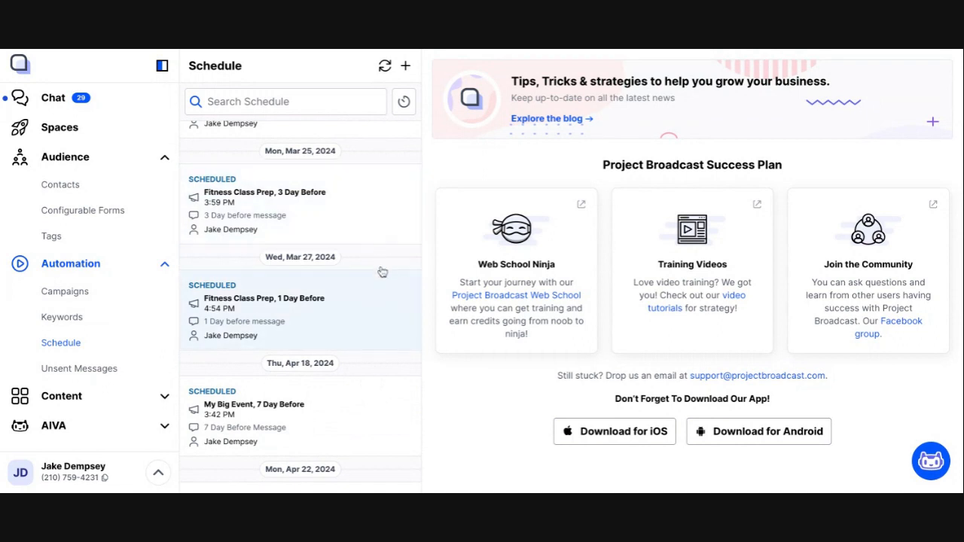
# Return to the Fitness Class Prep campaign's contacts and choose "Your PB Success Team" as an additional contact.
pyautogui.click(122, 291)
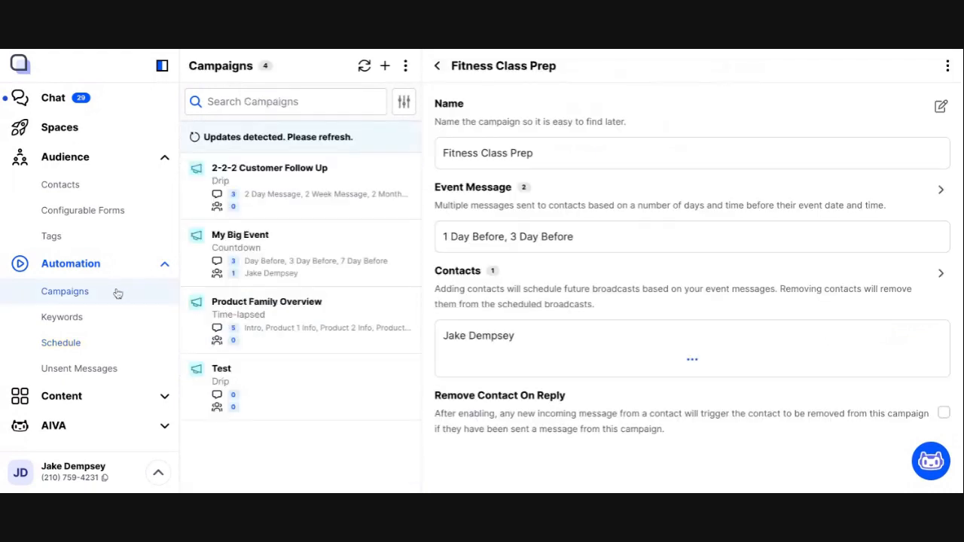
pyautogui.click(939, 274)
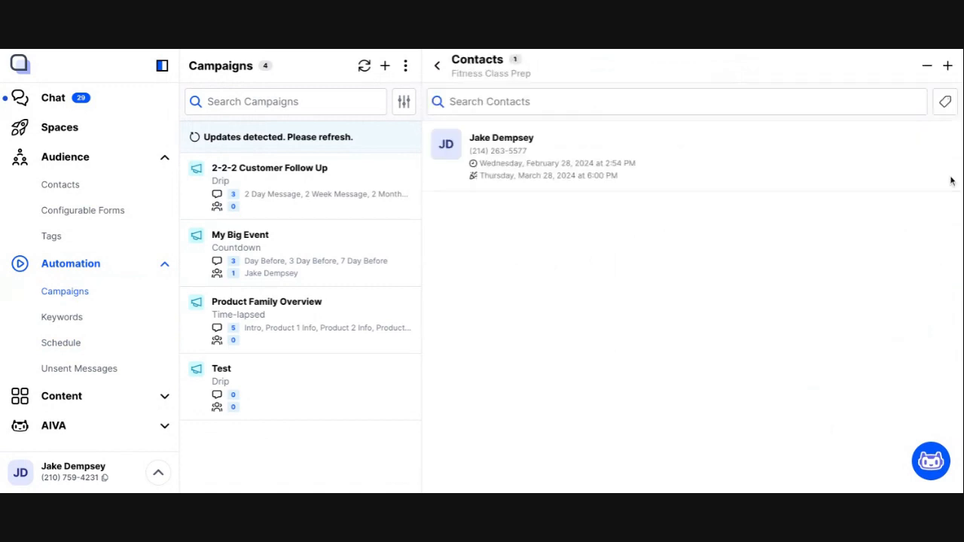
pyautogui.click(947, 66)
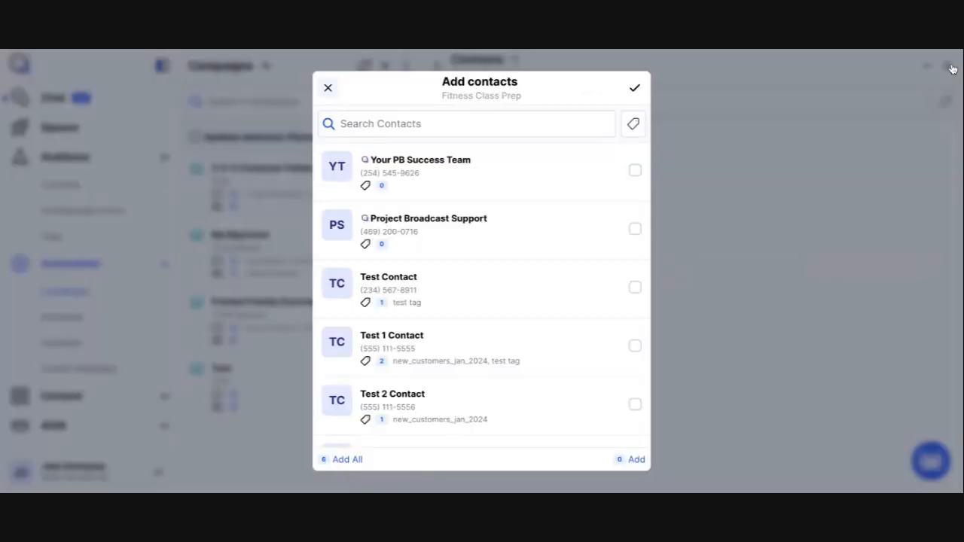
pyautogui.click(635, 170)
pyautogui.click(634, 88)
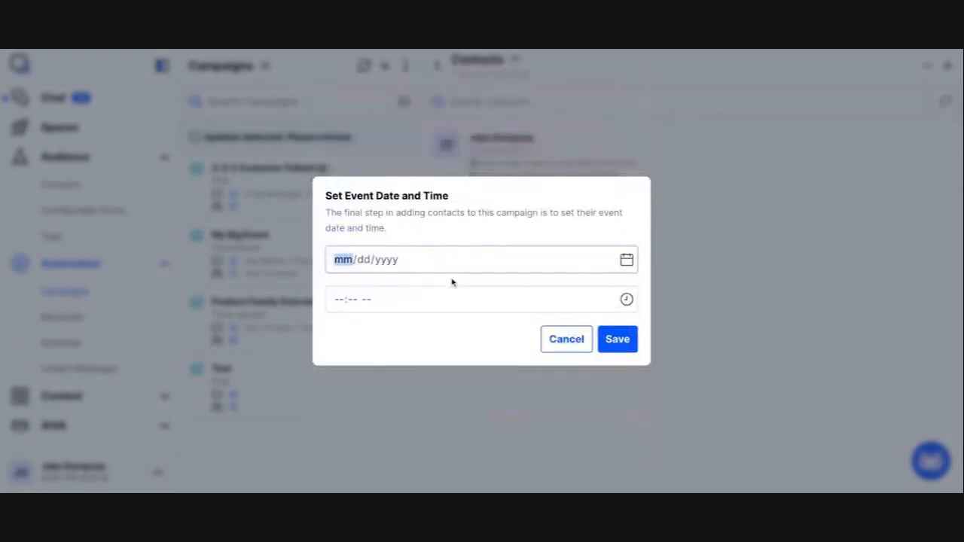
# Set the event date for "Your PB Success Team" to 04/28/2024 at 6:00 PM and save it.
pyautogui.click(475, 305)
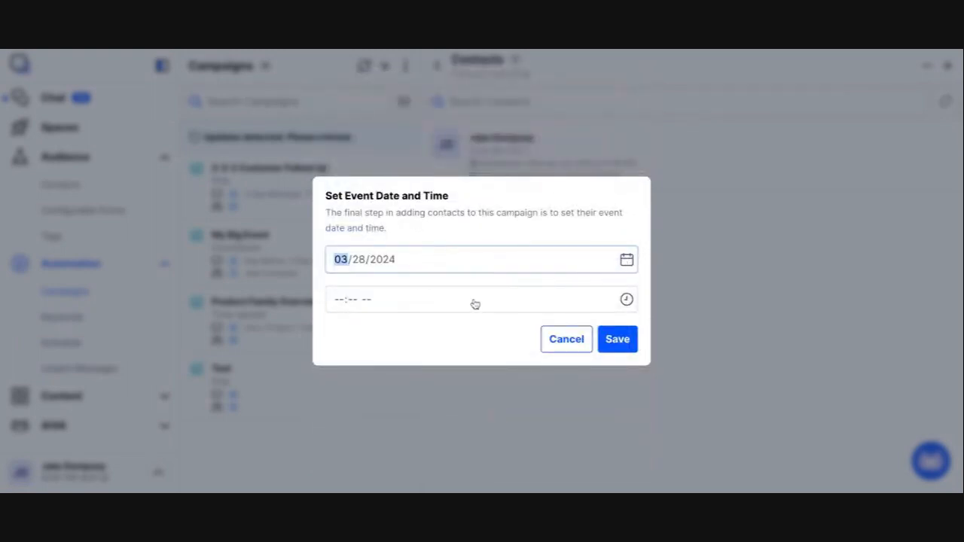
pyautogui.click(475, 304)
pyautogui.click(625, 299)
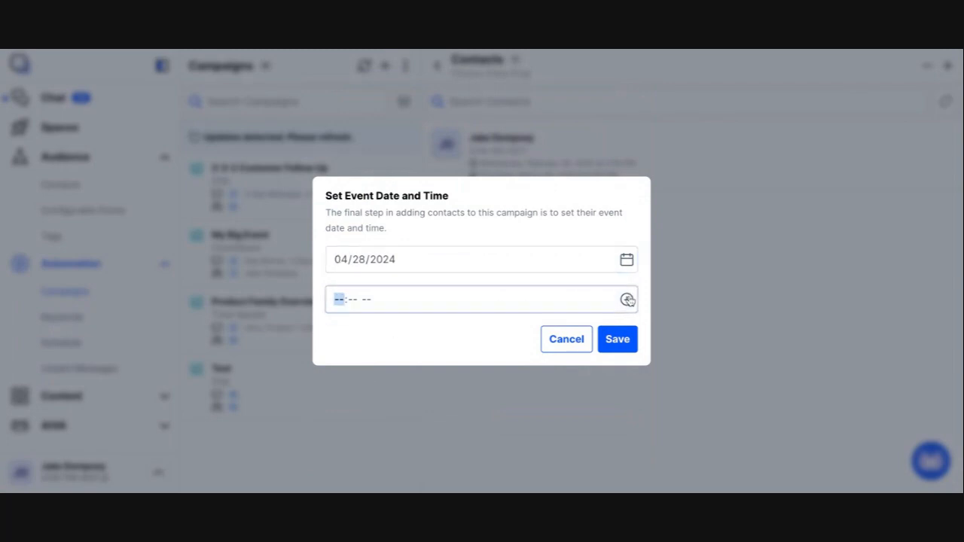
pyautogui.click(434, 369)
pyautogui.click(434, 368)
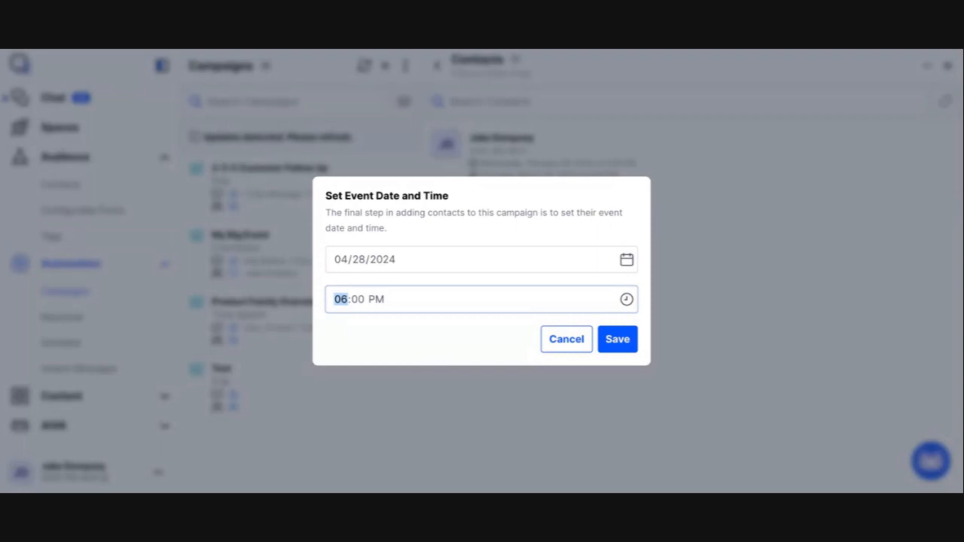
pyautogui.click(615, 339)
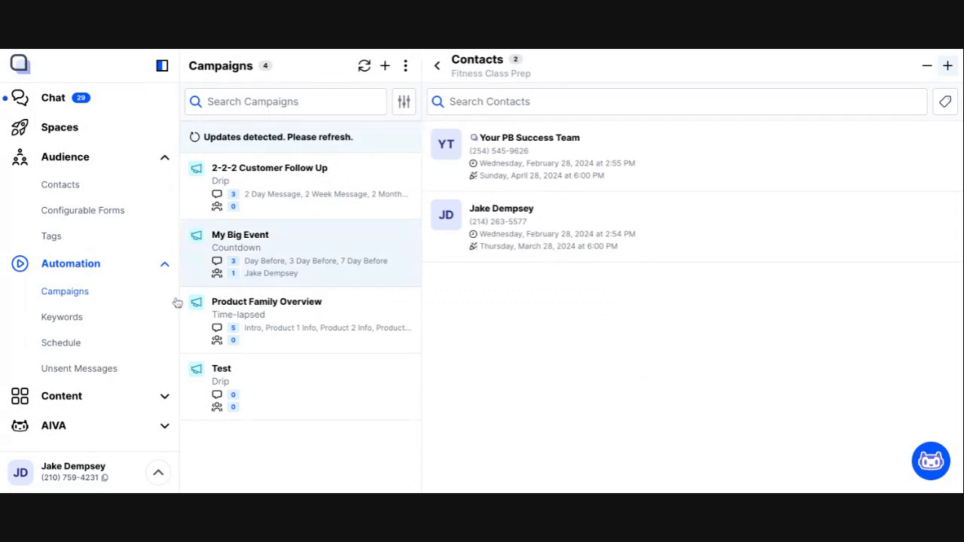
# Open and refresh the automation schedule, and check the Fitness Class Prep send dates for "Your PB Success Team".
pyautogui.click(79, 350)
pyautogui.click(384, 67)
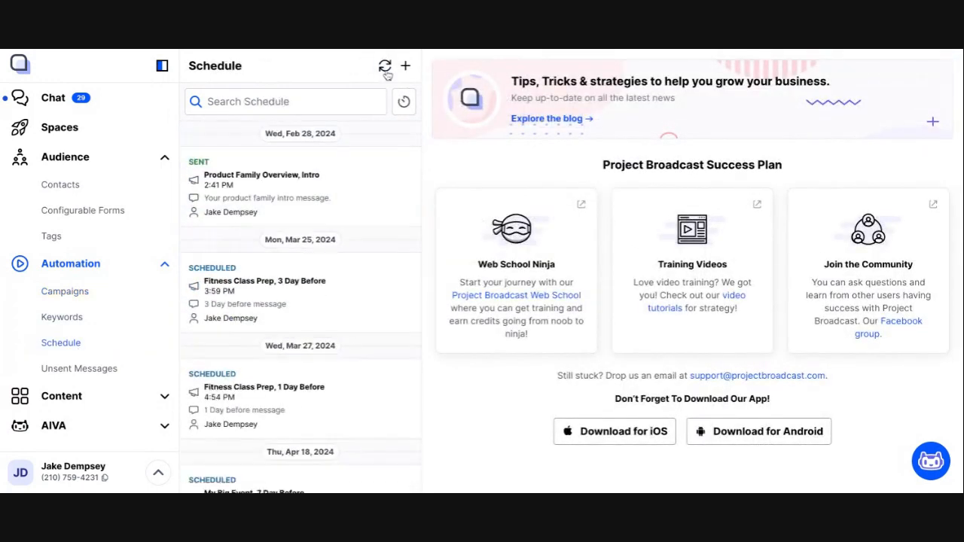
pyautogui.scroll(-3, 331, 289)
pyautogui.scroll(-5, 332, 291)
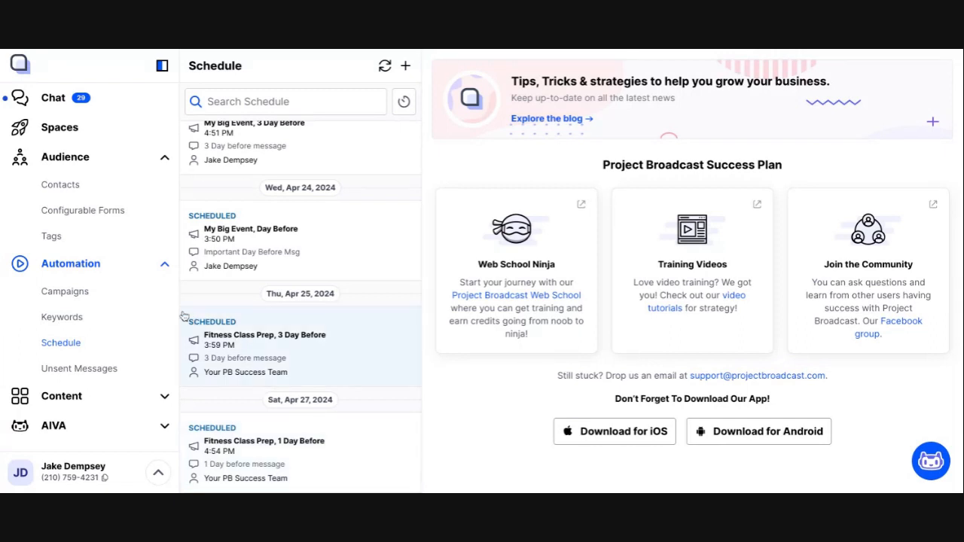
# Open the vip keyword's settings and read the note on joining event campaigns through a keyword.
pyautogui.click(123, 321)
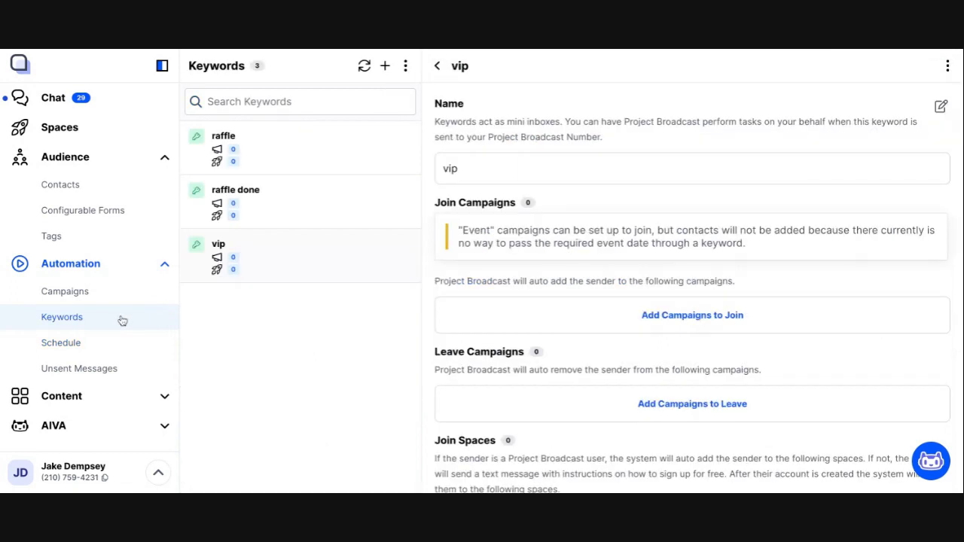
pyautogui.tripleClick(461, 231)
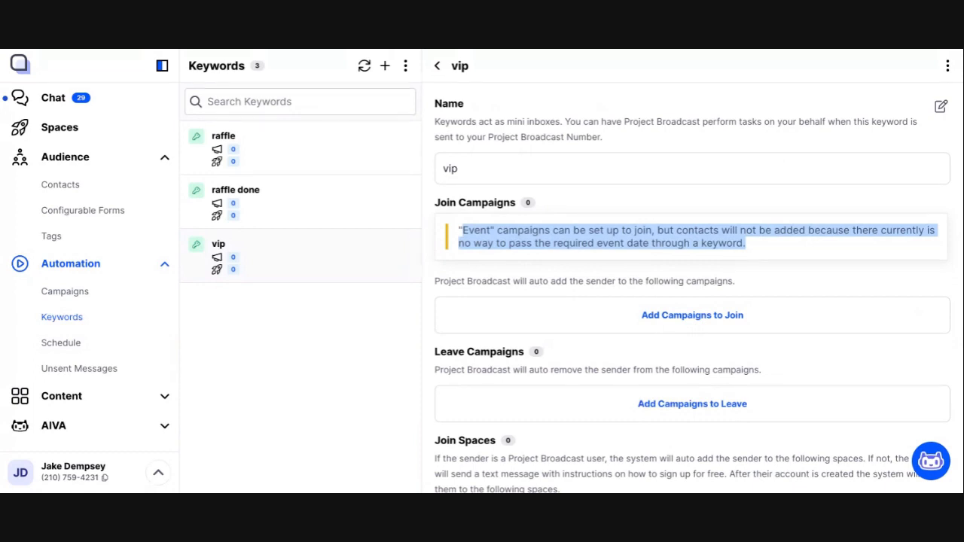
pyautogui.doubleClick(454, 168)
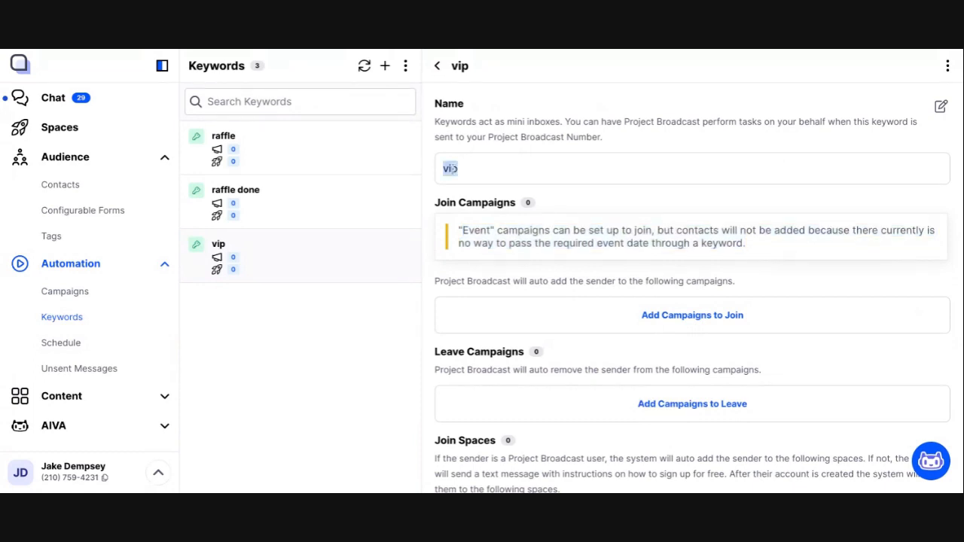
pyautogui.tripleClick(459, 231)
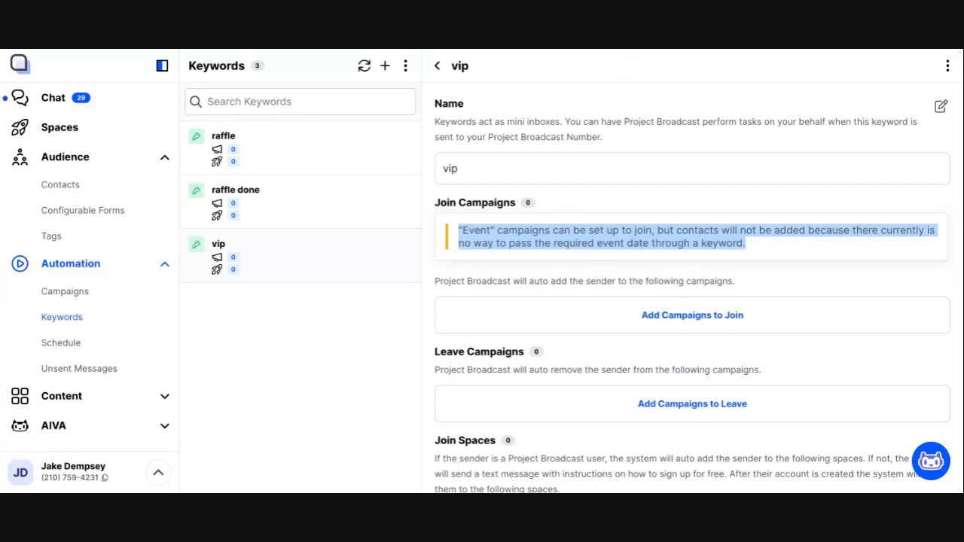
pyautogui.click(629, 49)
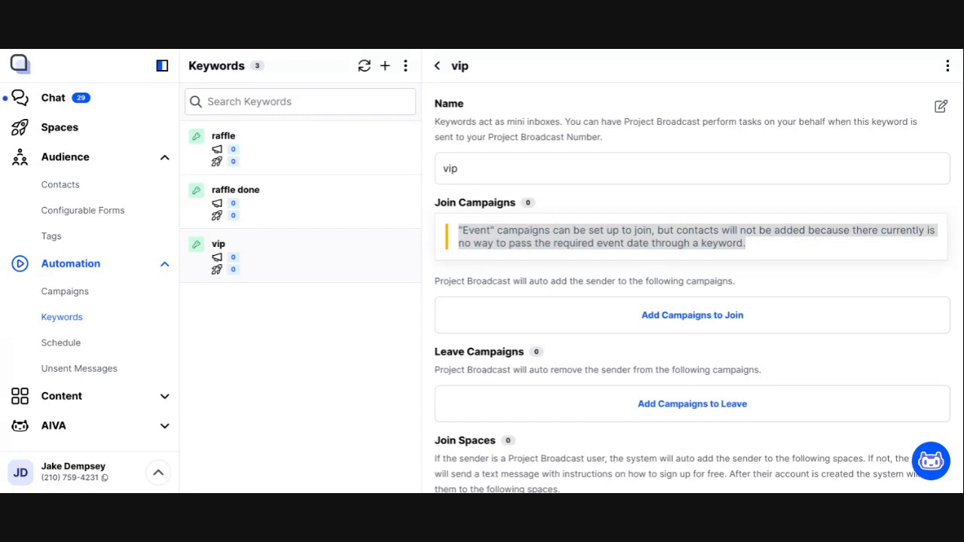